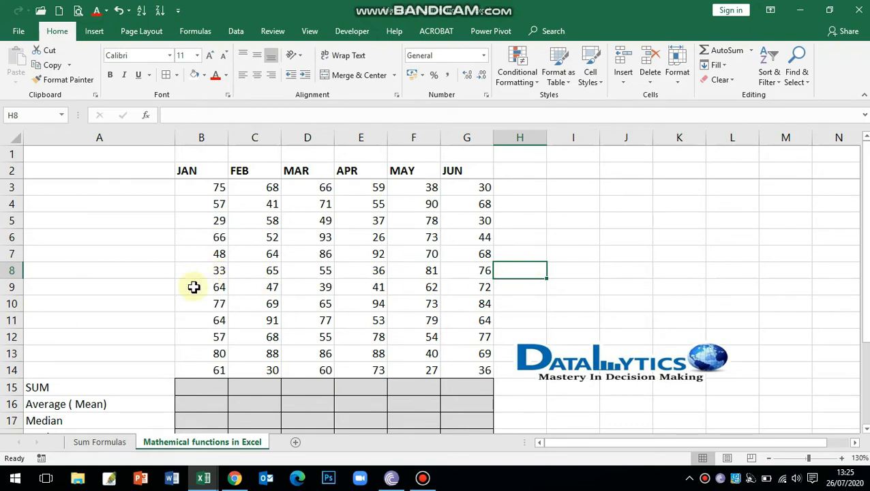
scroll(175, 305, "down", 2)
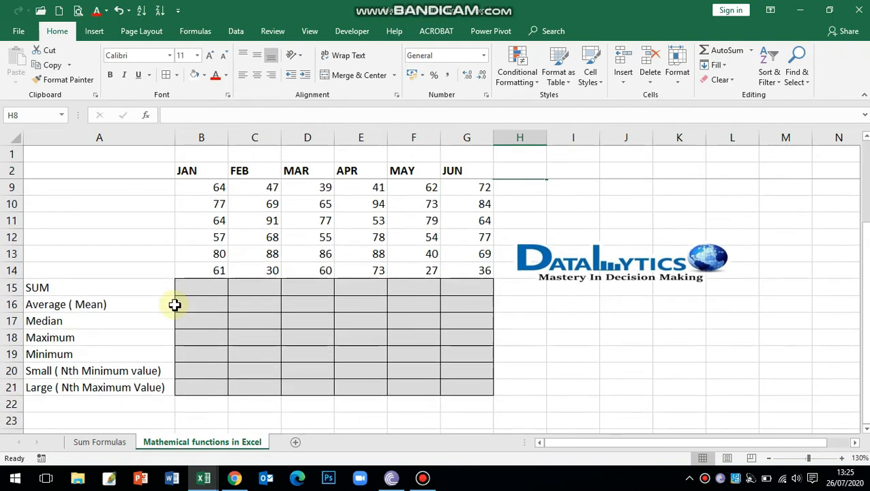
scroll(175, 305, "up", 2)
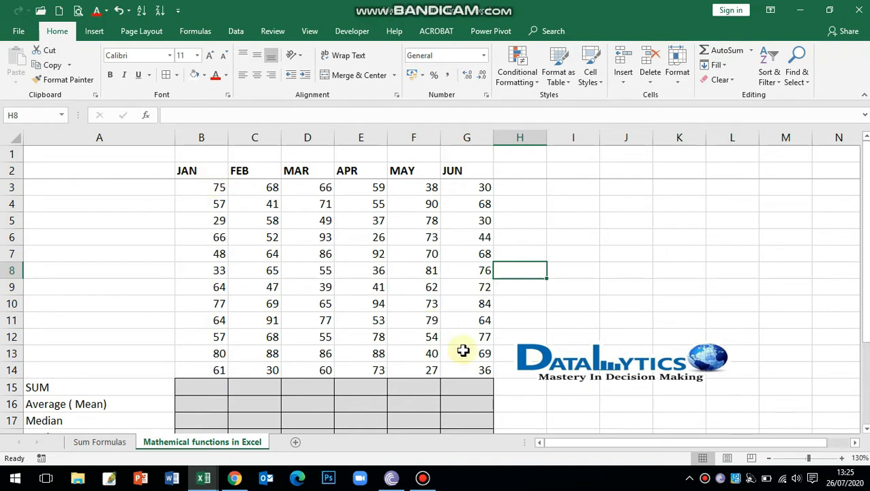
scroll(95, 313, "down", 2)
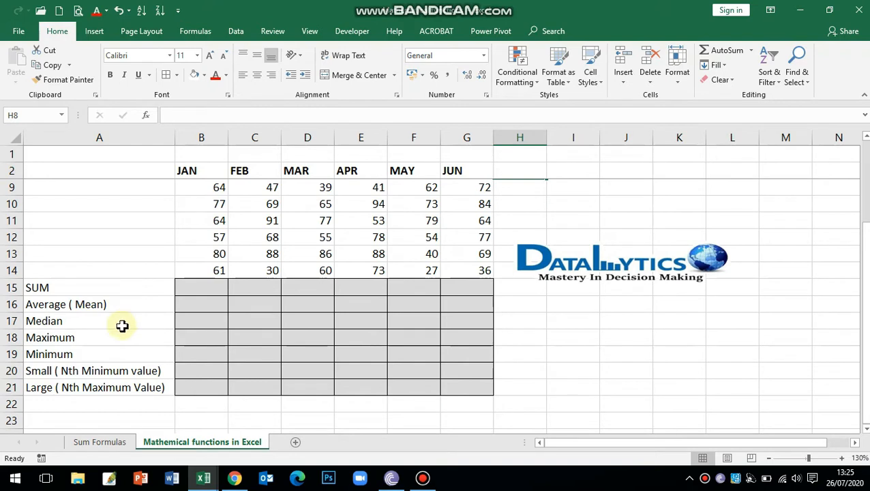
scroll(203, 340, "up", 2)
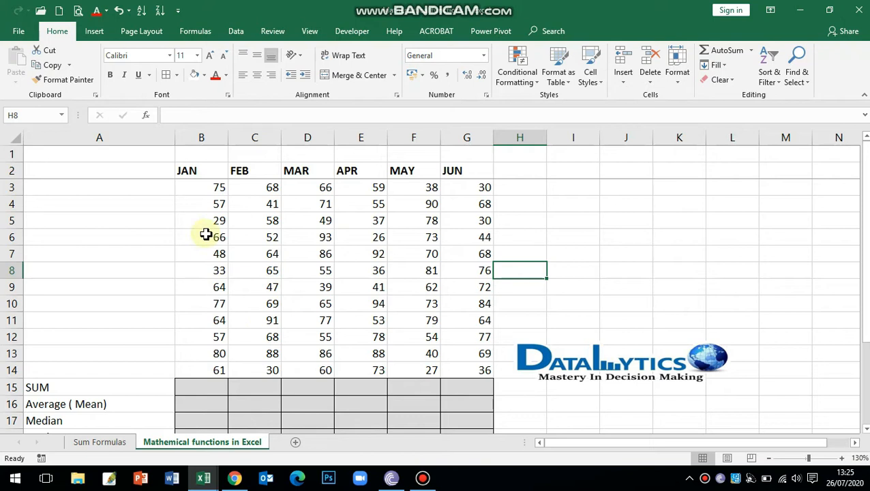
Total the JAN values in cell B15 with the formula =SUM(B3:B14)
left_click(196, 388)
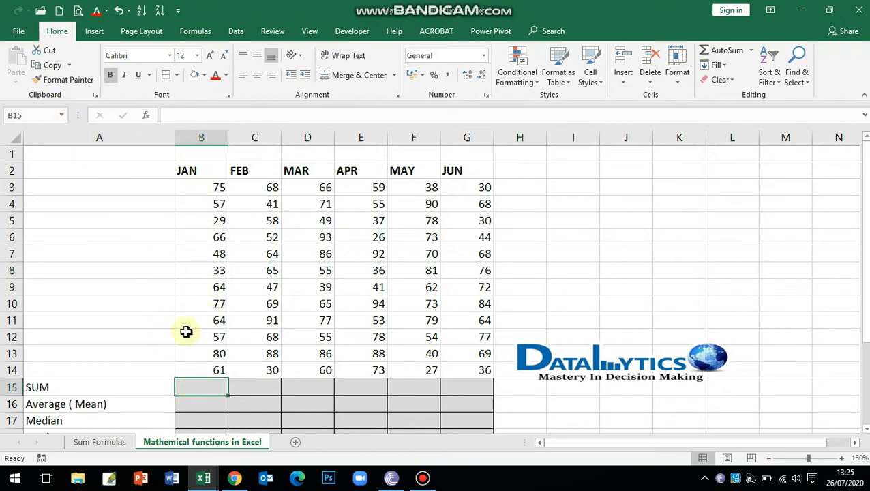
left_click(223, 117)
type("=sum")
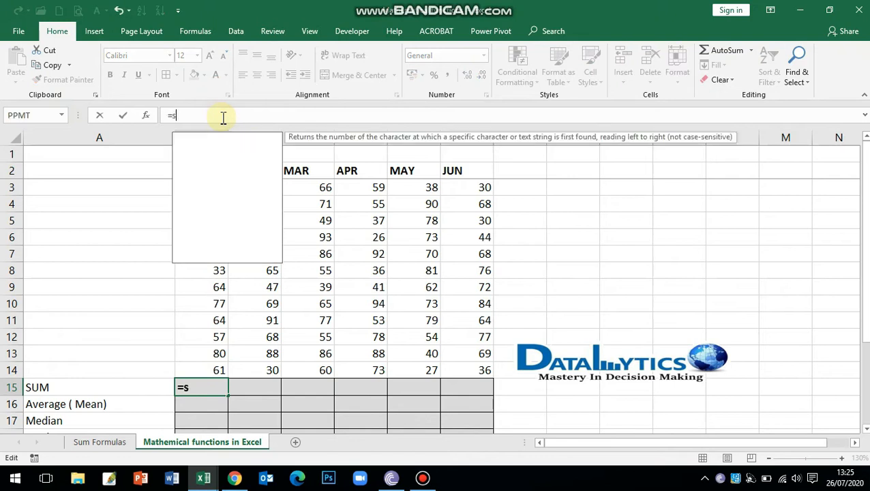
key("Tab")
left_click(183, 189)
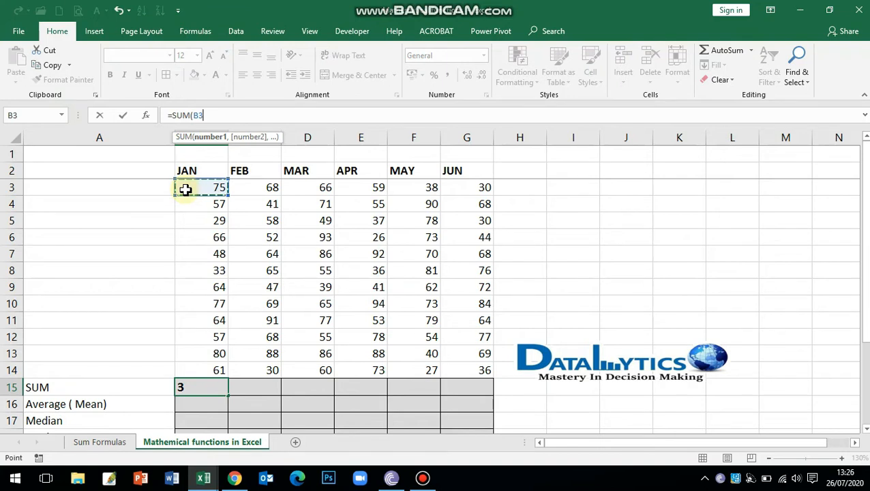
key("ctrl+shift+Down")
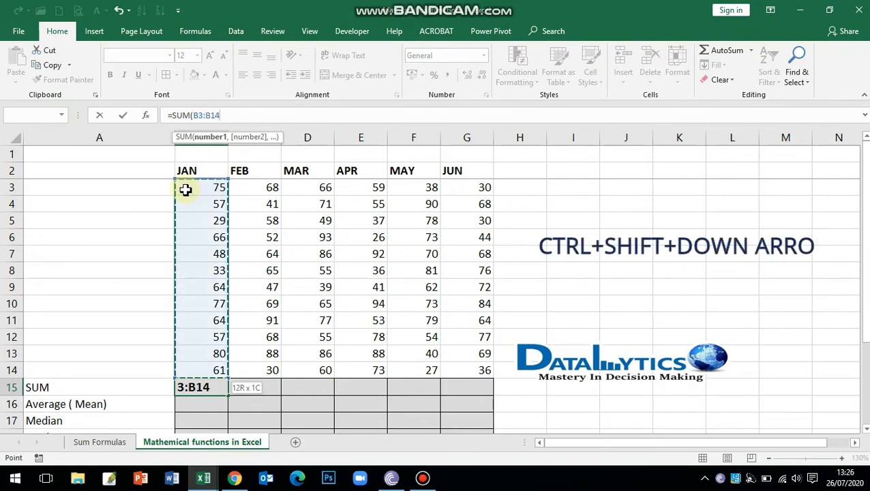
key("Return")
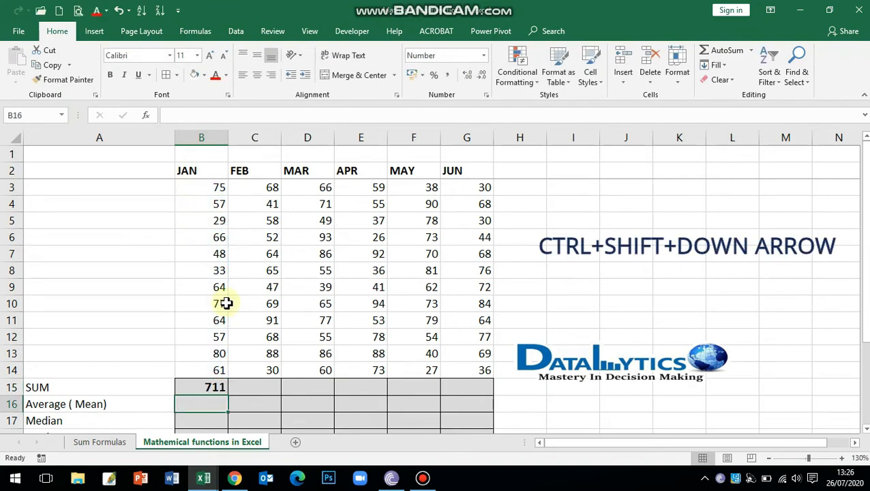
Fill the JAN SUM formula from B15 across the row through the JUN column
left_click(216, 383)
left_click(223, 408)
left_click(220, 392)
left_click_drag(230, 398, 474, 397)
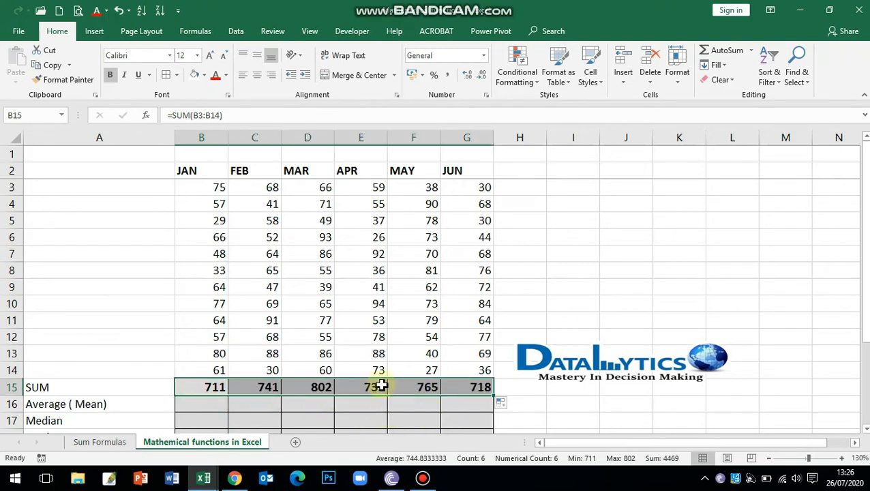
scroll(382, 382, "down", 2)
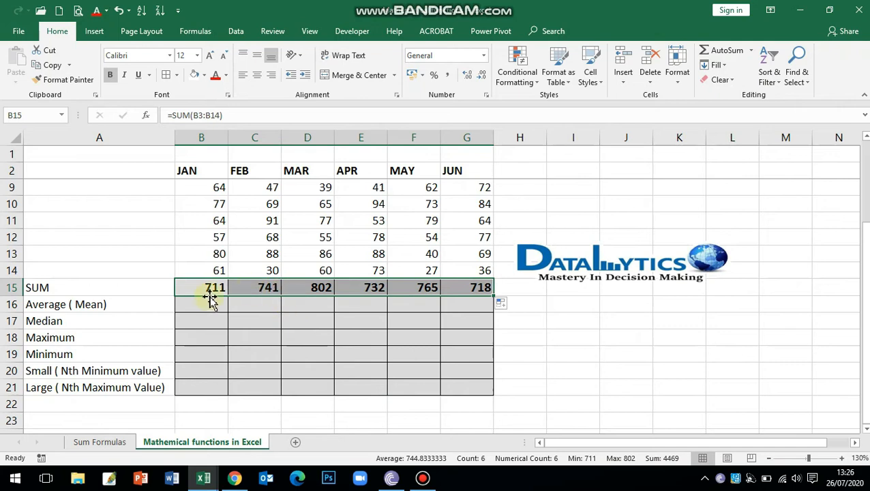
scroll(218, 306, "up", 1)
scroll(218, 307, "up", 1)
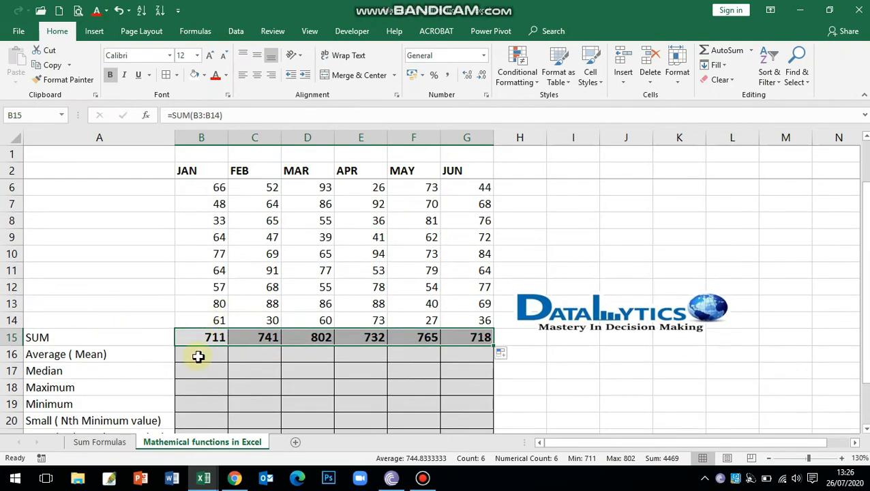
scroll(199, 357, "down", 1)
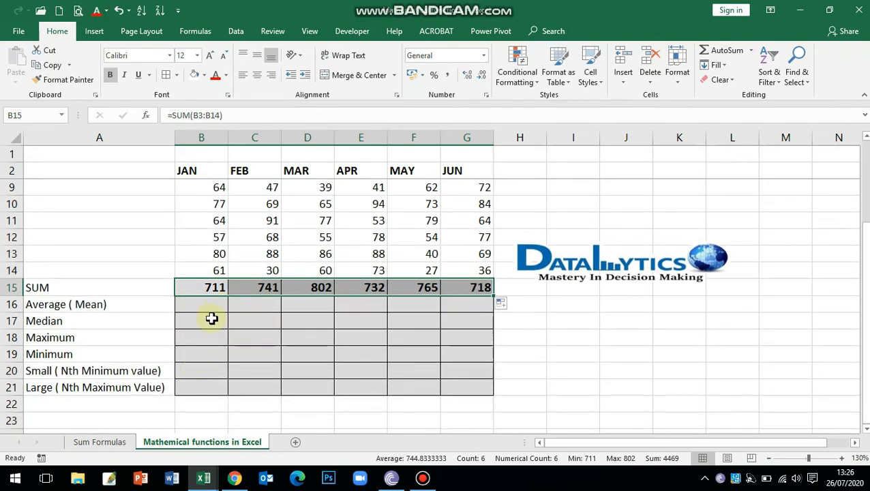
left_click(211, 321)
left_click(210, 307)
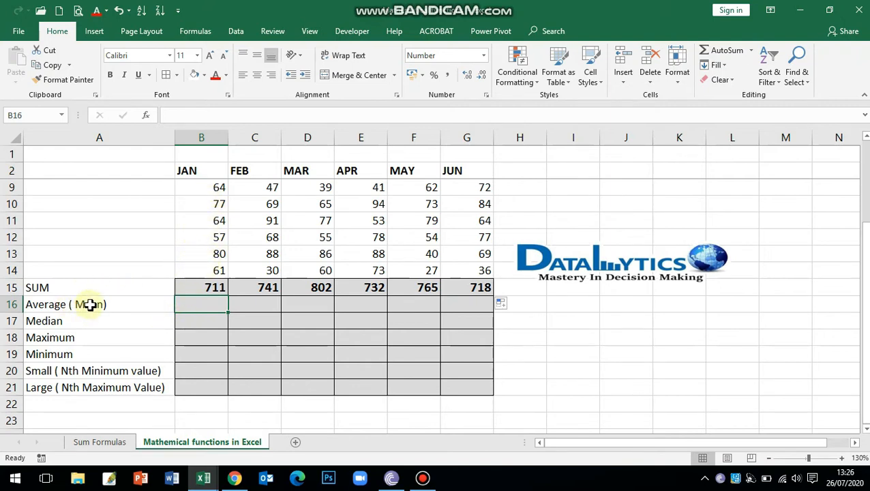
left_click(214, 339)
Enter =AVERAGE(B3:B14) into the whole Average row B16:G16 at once, covering JAN to JUN
left_click(211, 306)
left_click_drag(210, 306, 453, 305)
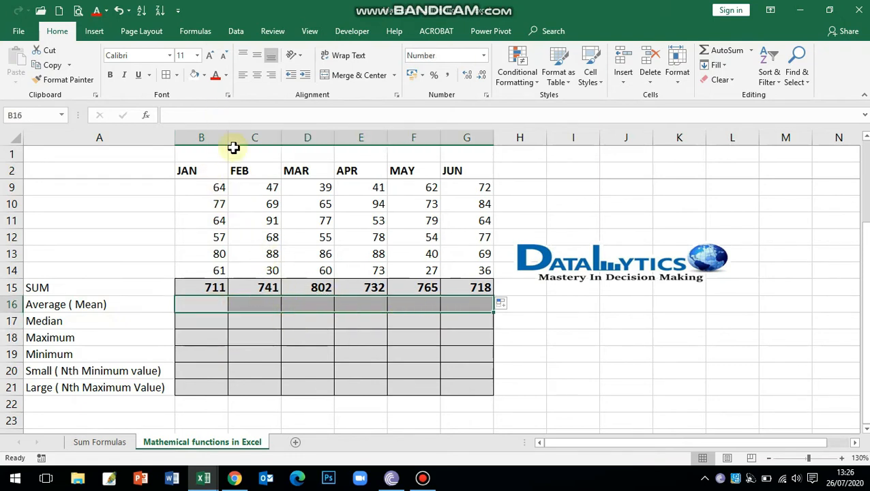
left_click(220, 117)
type("=aver")
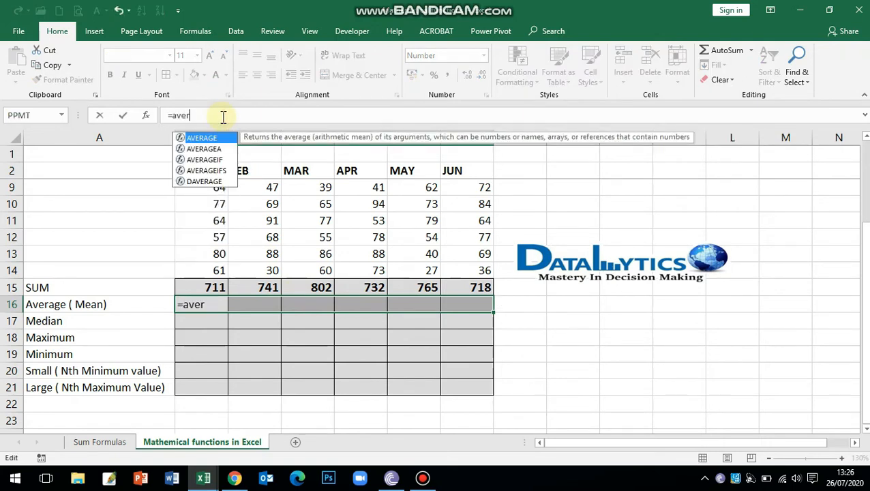
key("Tab")
scroll(213, 224, "up", 2)
left_click_drag(204, 188, 188, 374)
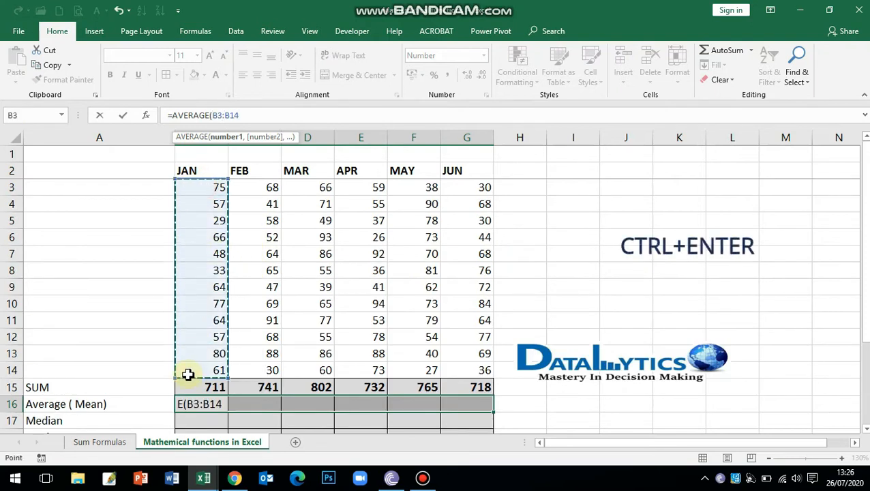
key("ctrl+Return")
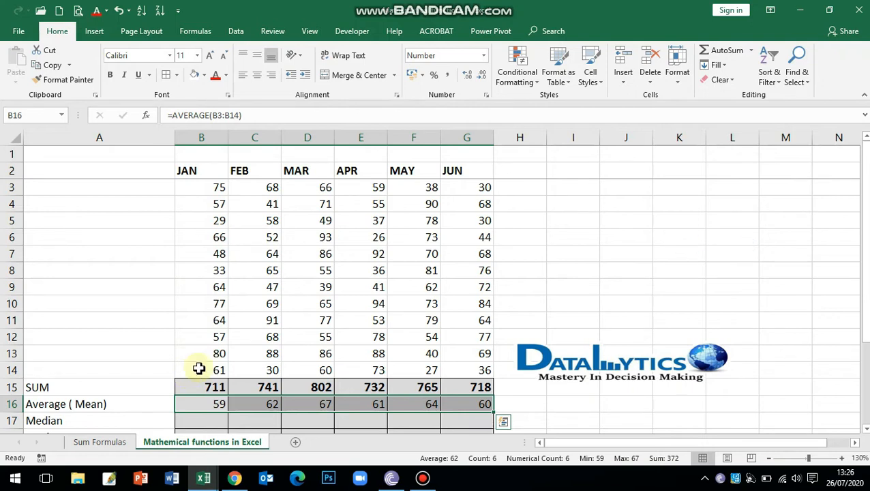
scroll(259, 356, "down", 2)
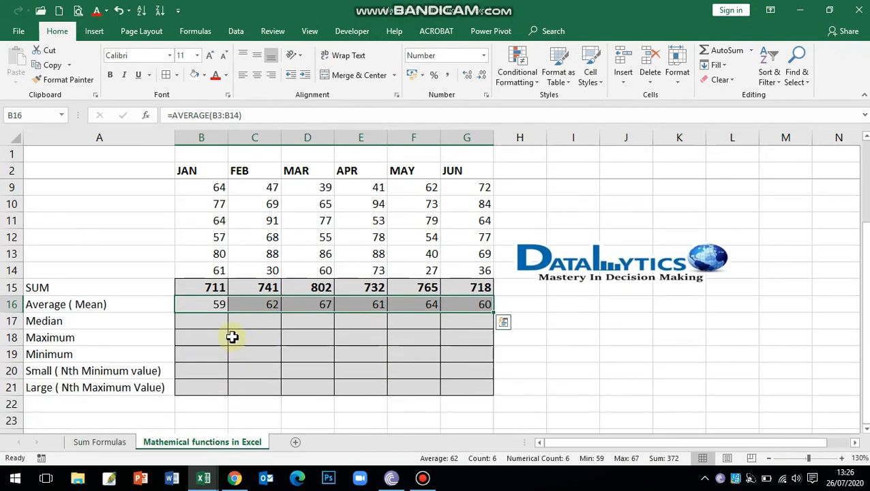
left_click(232, 337)
left_click(208, 323)
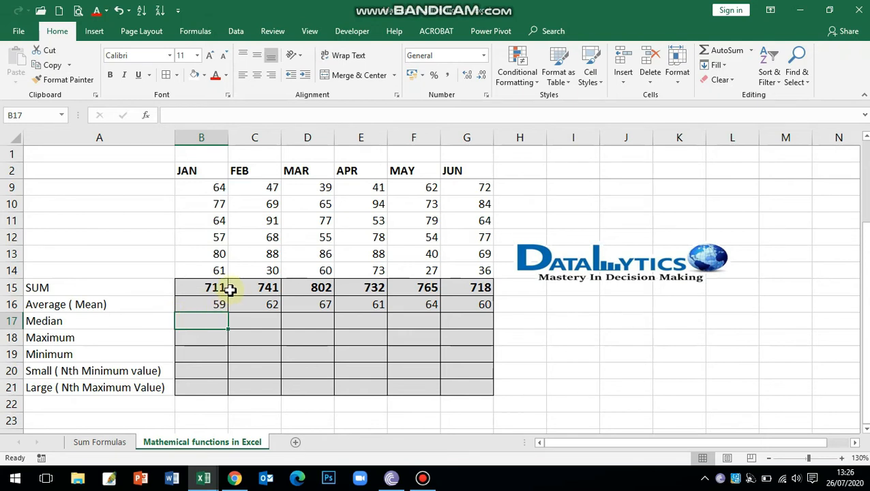
left_click(144, 304)
left_click(145, 319)
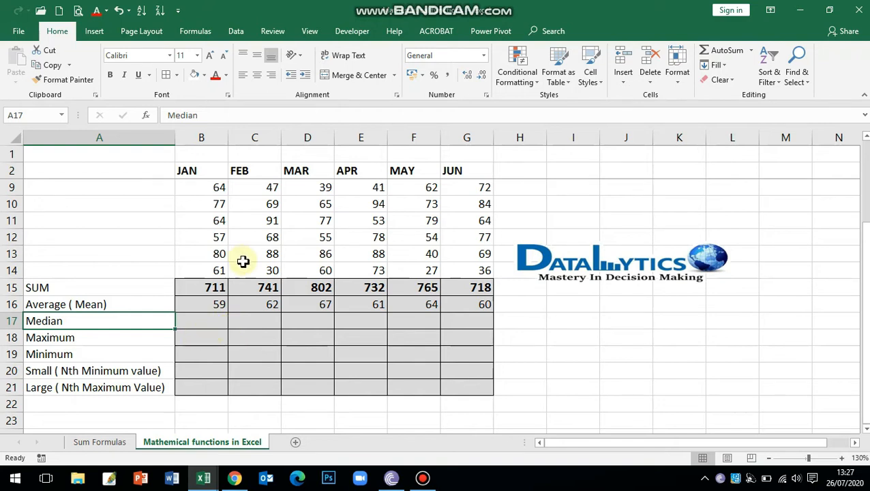
Enter =MEDIAN(B3:B14) into the whole Median row B17:G17 at once, covering JAN to JUN
scroll(243, 266, "up", 1)
left_click(207, 375)
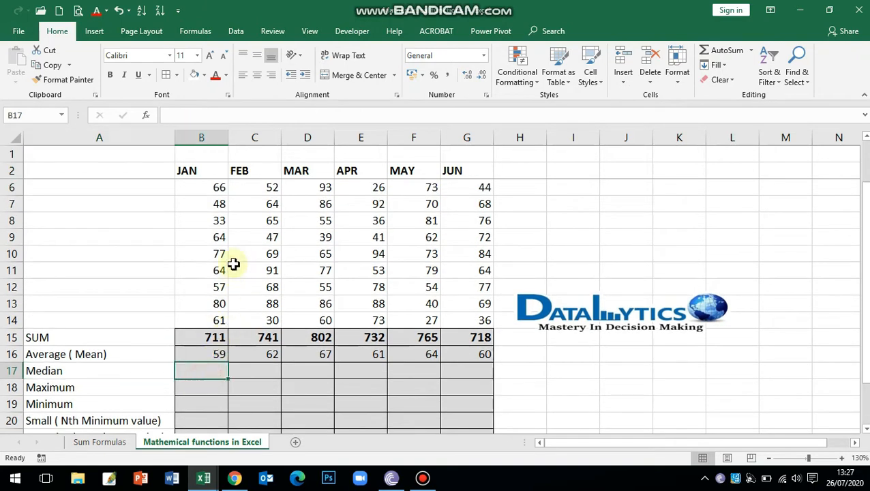
left_click_drag(213, 375, 453, 372)
left_click(191, 120)
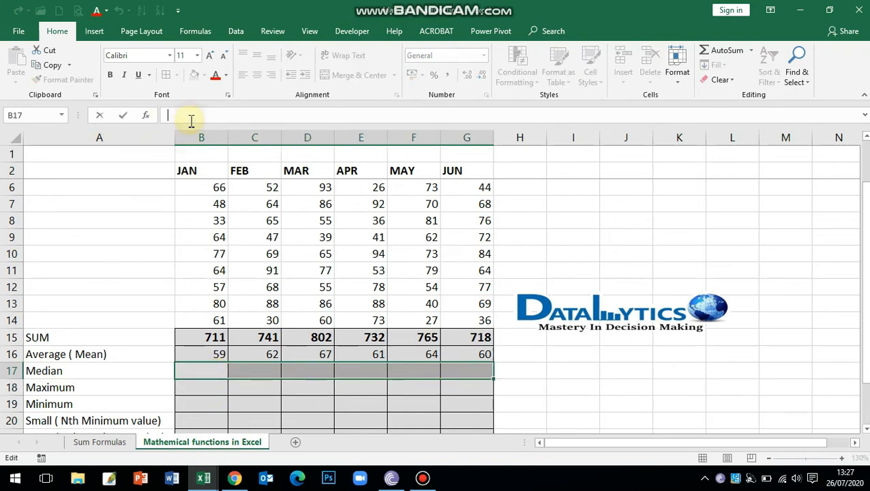
type("=me")
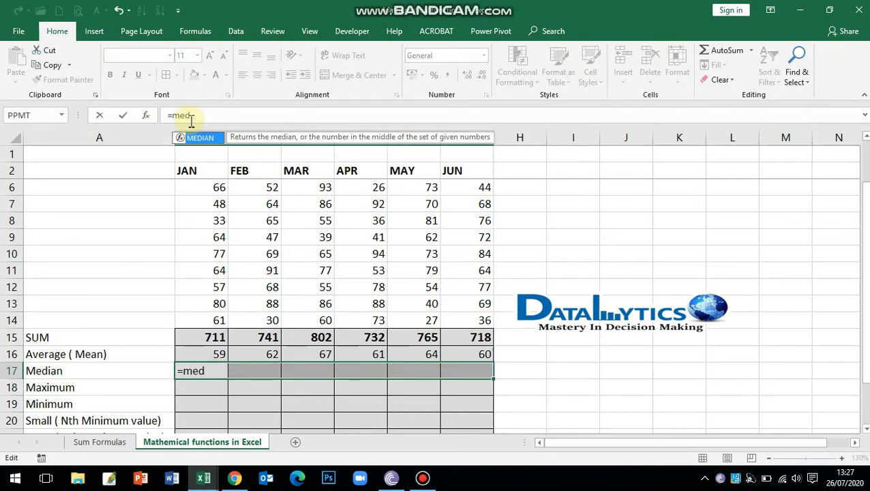
type("d")
key("Tab")
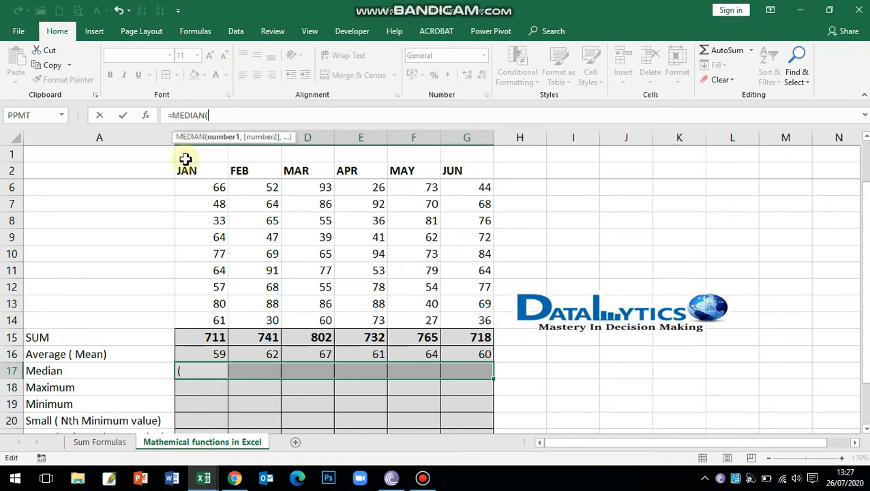
scroll(197, 205, "up", 1)
left_click_drag(205, 193, 205, 368)
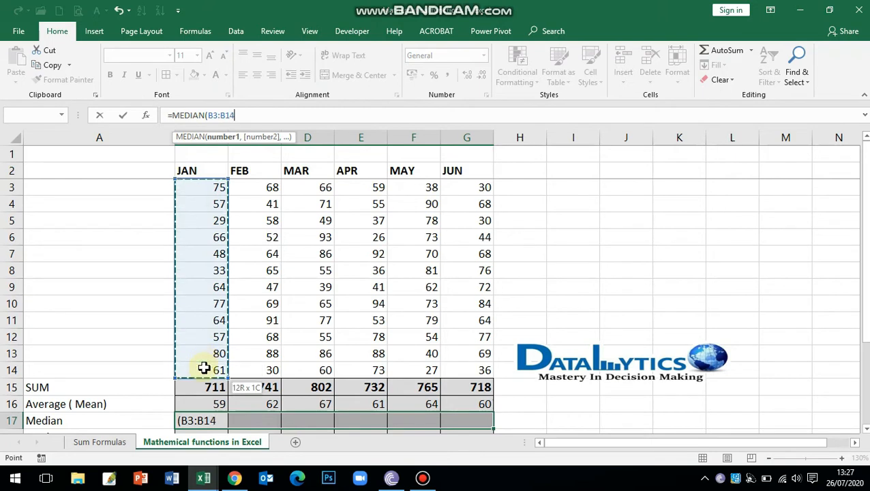
key("ctrl+Return")
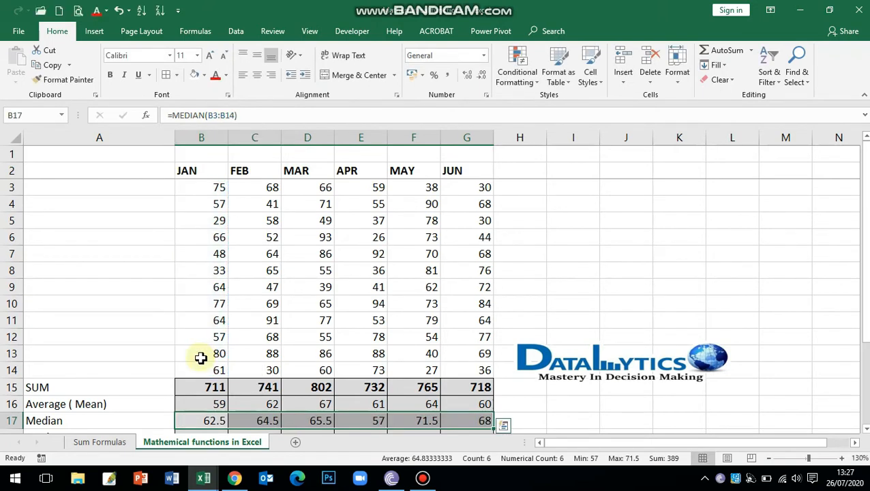
Inspect the MAR average and the median formulas for MAR, APR and MAY
scroll(199, 360, "down", 1)
scroll(206, 373, "down", 1)
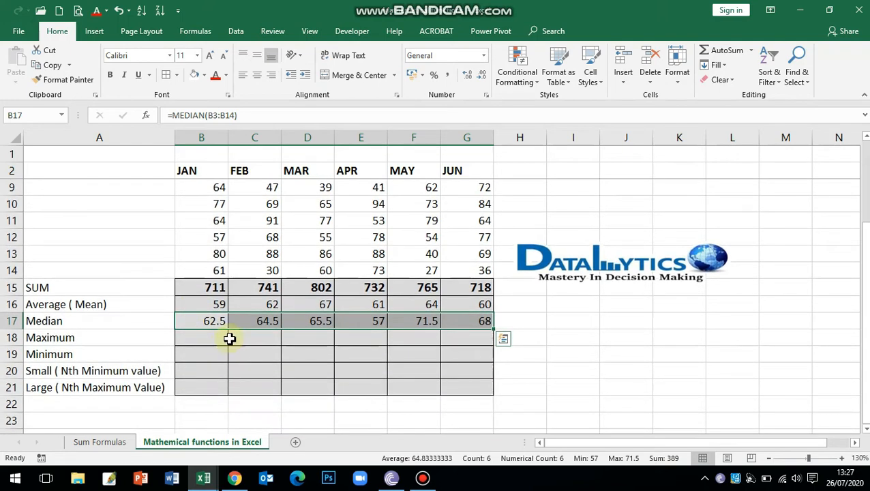
left_click(298, 306)
left_click(305, 321)
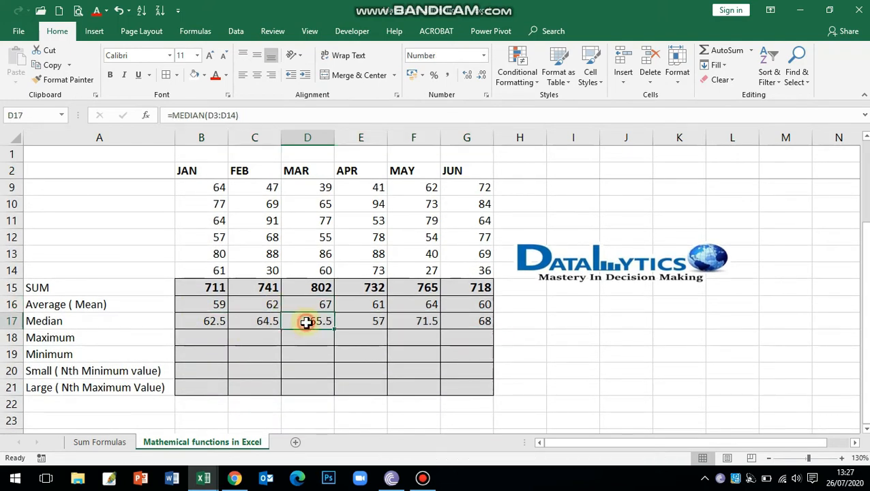
left_click(374, 319)
left_click(420, 321)
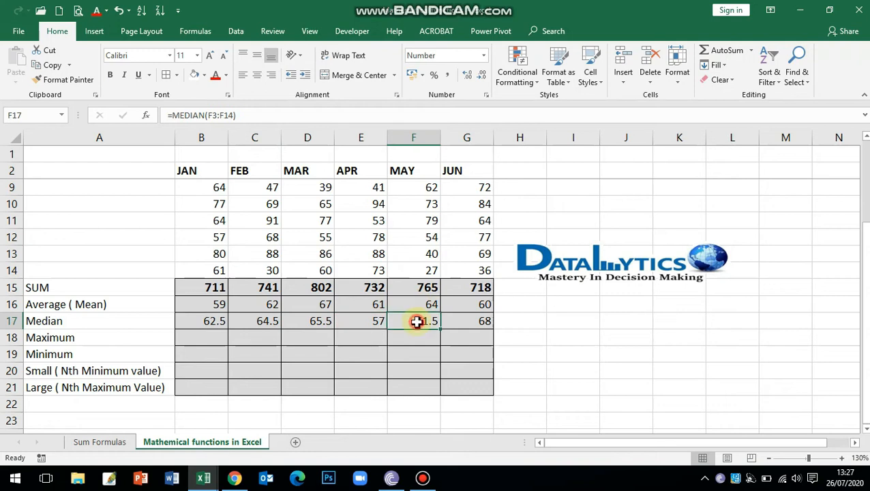
left_click(305, 323)
Change the MAR value in D13 to the outlier 950 and check the MAR average in D16
scroll(293, 322, "up", 2)
scroll(310, 307, "down", 1)
left_click(310, 308)
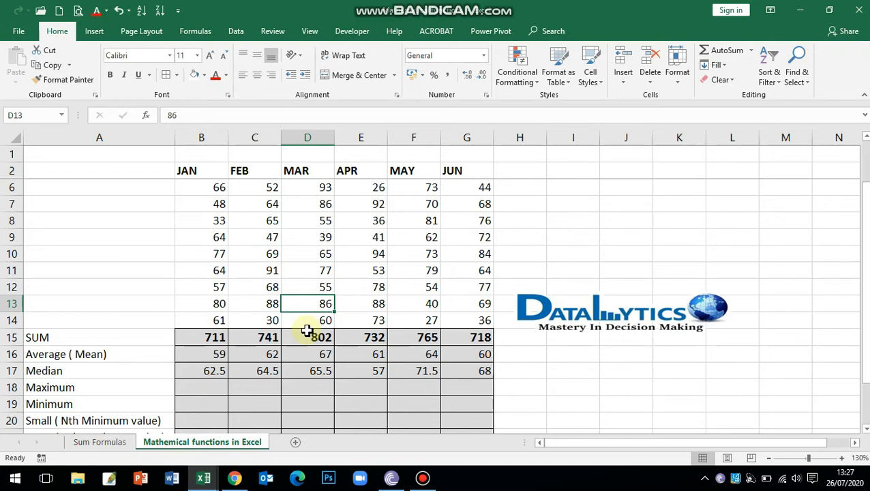
type("950")
key("Return")
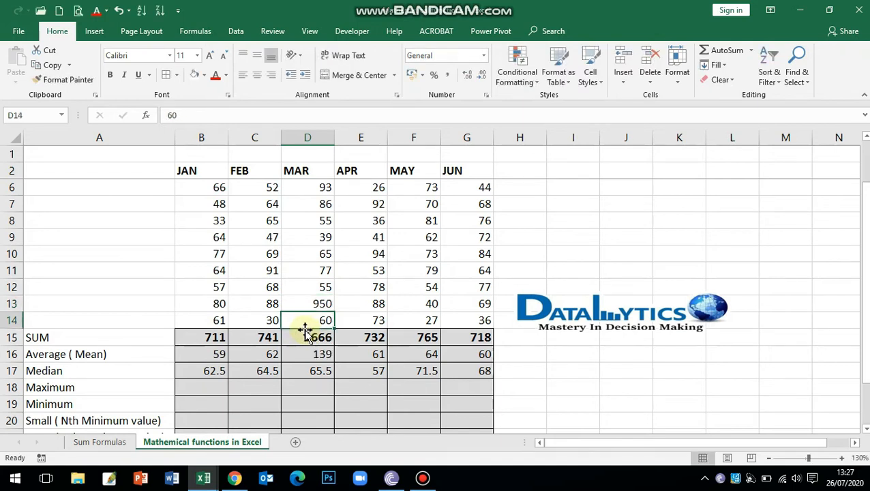
left_click(307, 356)
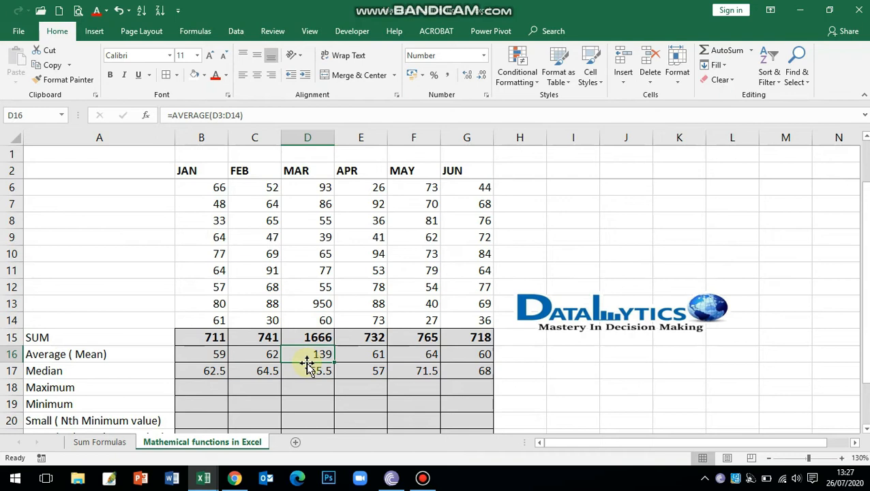
Highlight the MAR outlier in D13 with a yellow fill
left_click(310, 305)
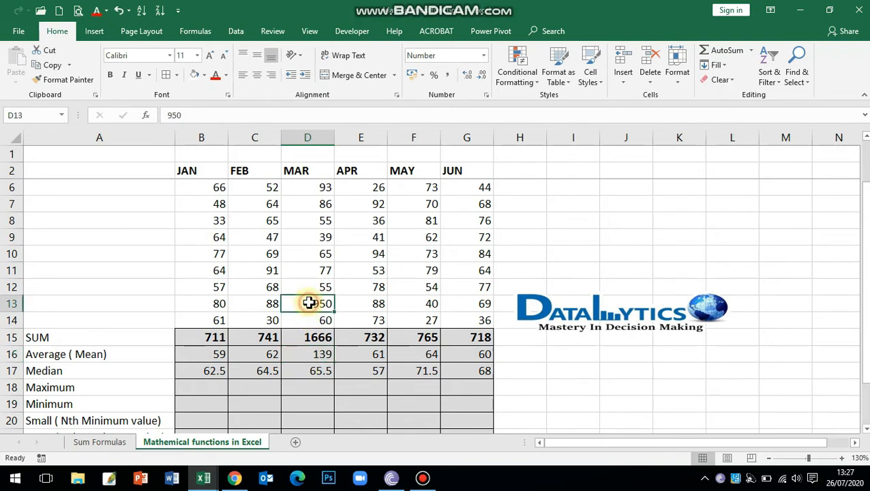
left_click(204, 75)
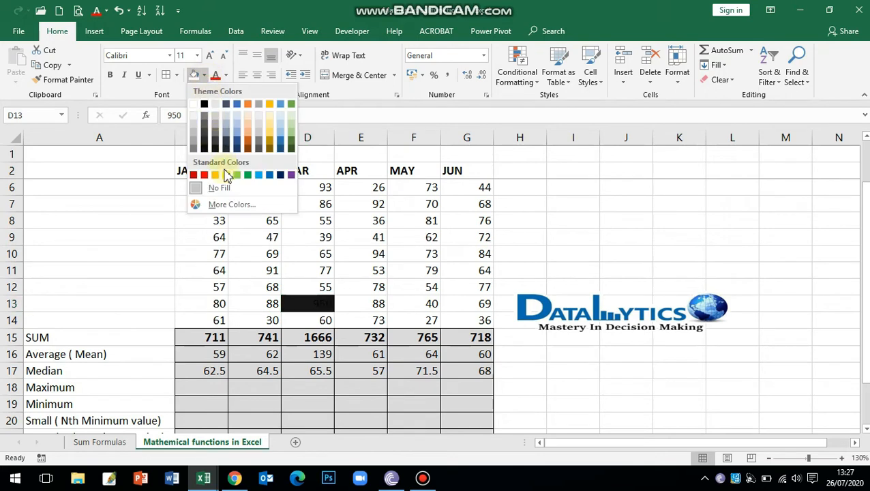
left_click(225, 174)
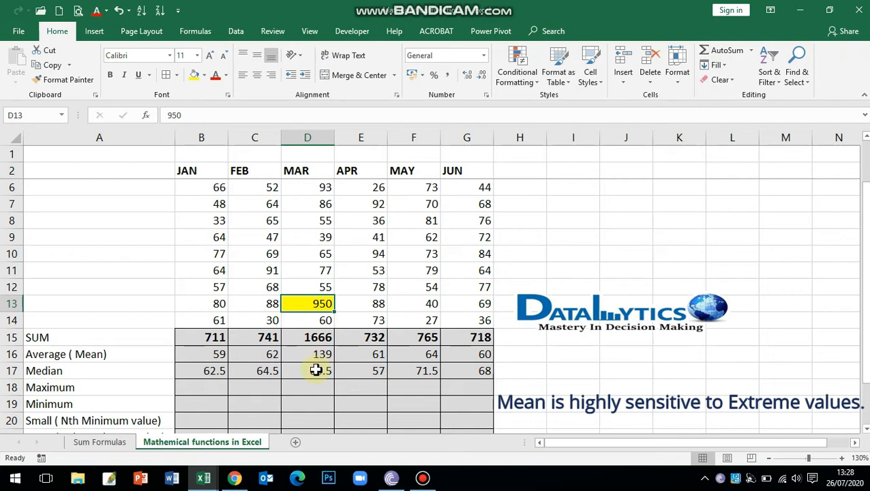
Change the MAR outlier in D13 to 9506 and check the MAR average in D16
double_click(310, 298)
type("6")
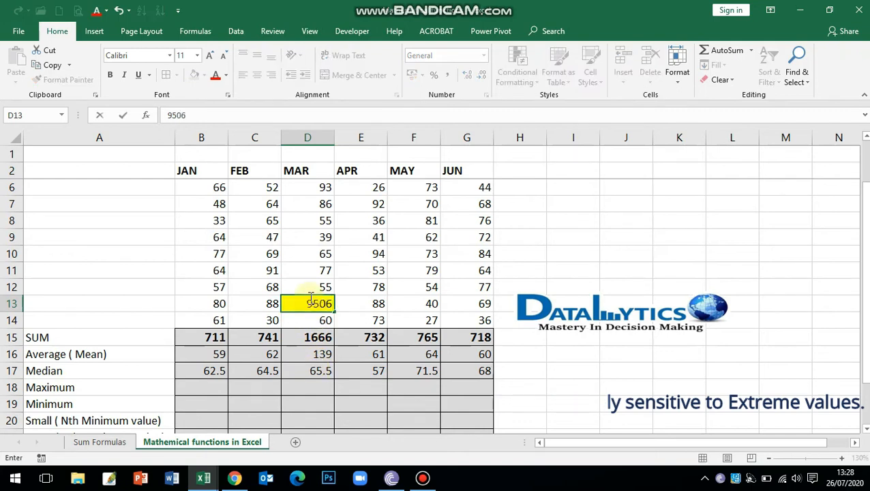
left_click(307, 324)
left_click(306, 355)
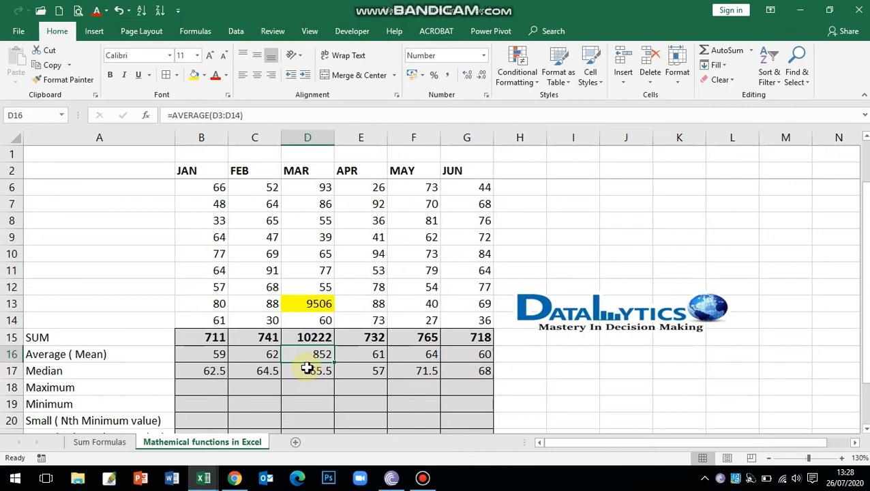
Enter =MAX(B3:B14) into the whole Maximum row B18:G18 at once, covering JAN to JUN
scroll(284, 381, "down", 1)
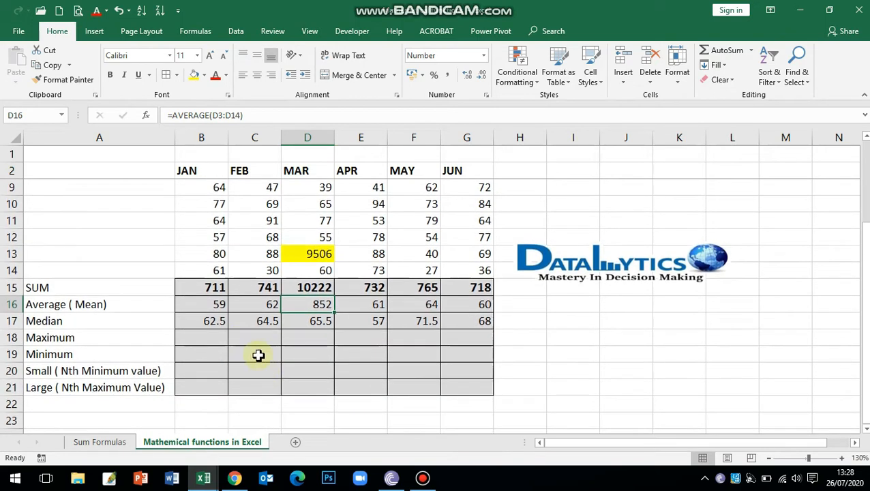
left_click_drag(214, 322, 222, 334)
left_click(204, 355)
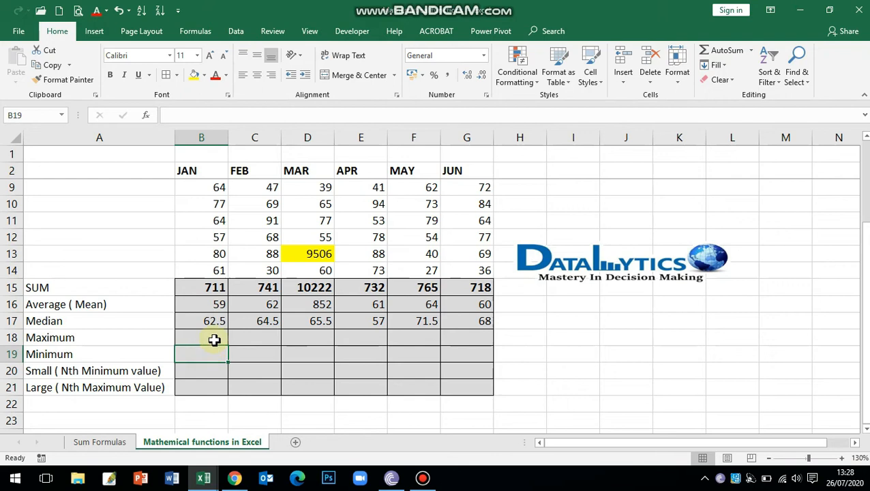
scroll(217, 337, "up", 2)
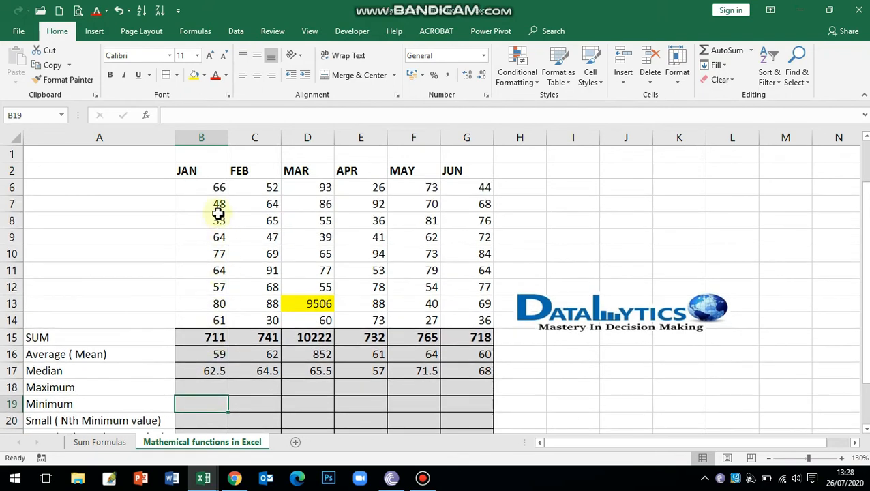
scroll(181, 331, "down", 2)
left_click_drag(204, 347, 447, 341)
scroll(302, 254, "up", 2)
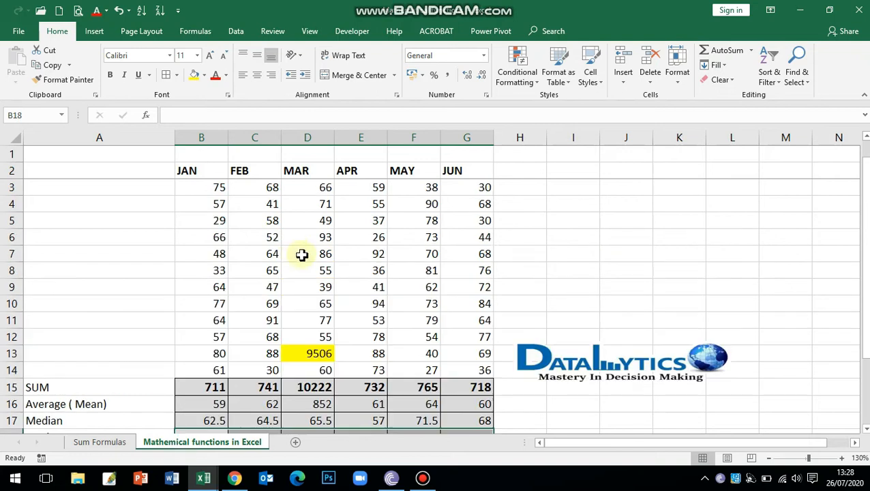
left_click(246, 119)
type("=am")
key("BackSpace")
type("max")
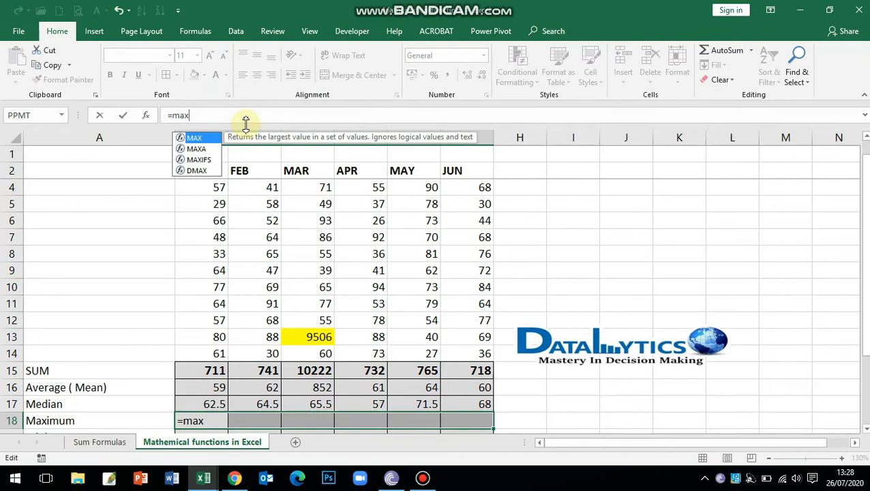
key("Tab")
scroll(210, 181, "up", 1)
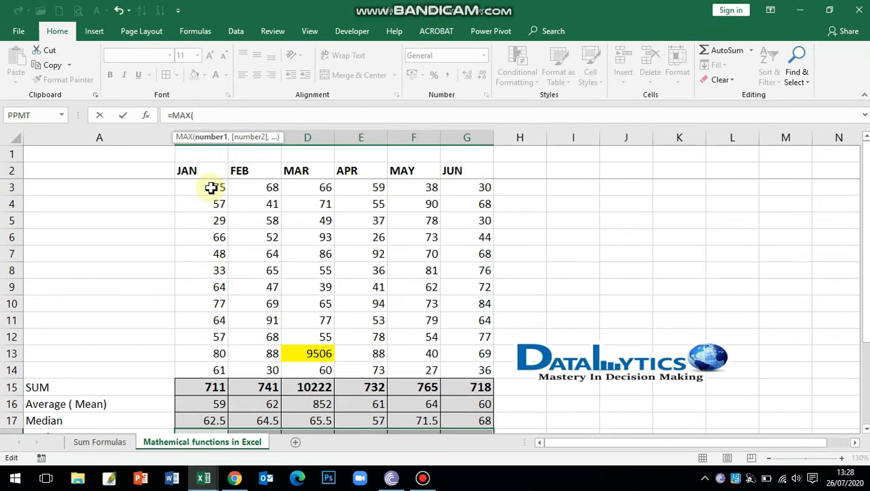
left_click(210, 185)
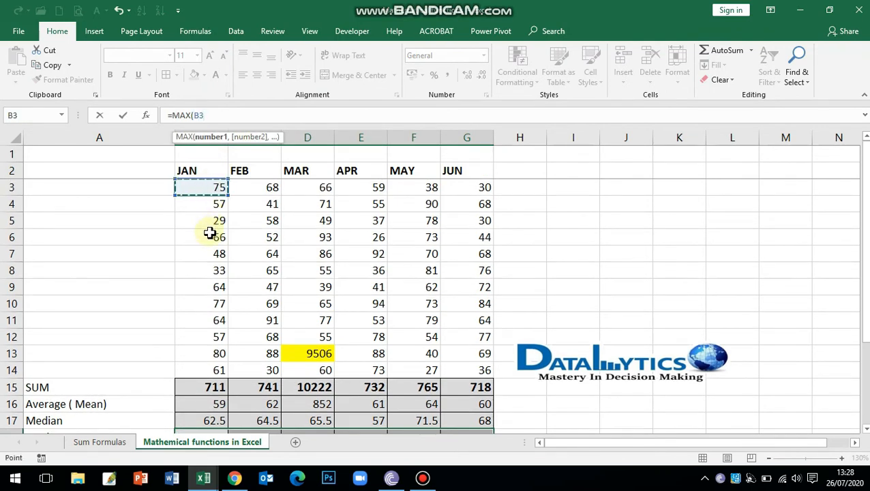
key("ctrl+shift+Down")
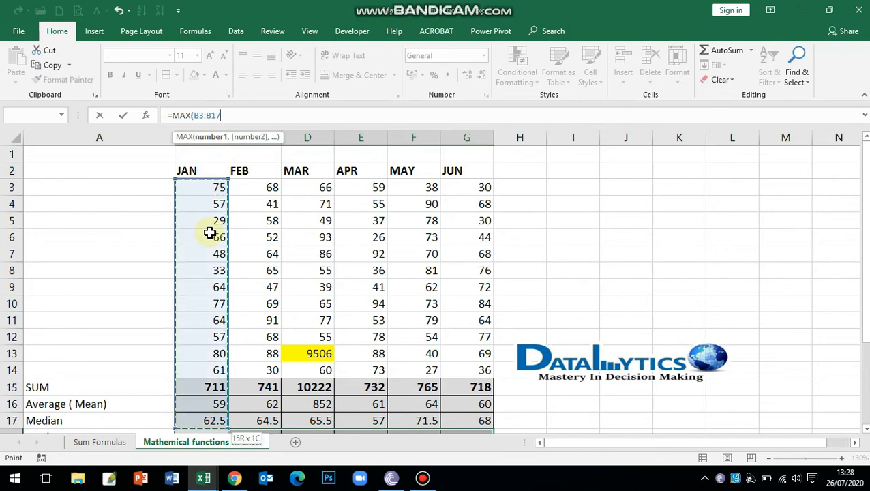
scroll(210, 233, "down", 3)
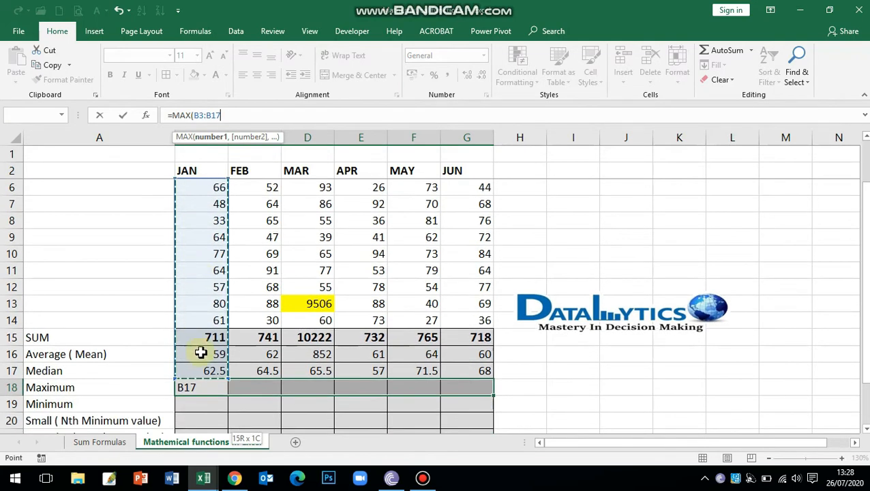
left_click_drag(201, 352, 201, 352)
key("shift+Up")
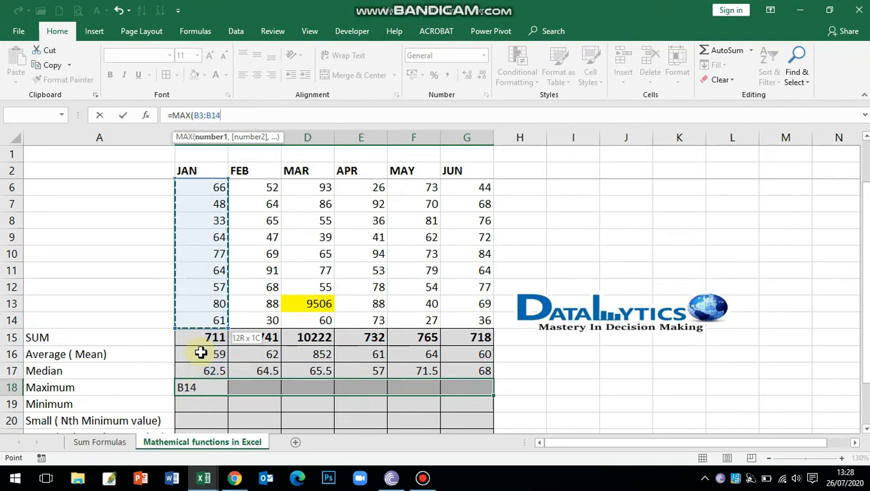
key("ctrl+Return")
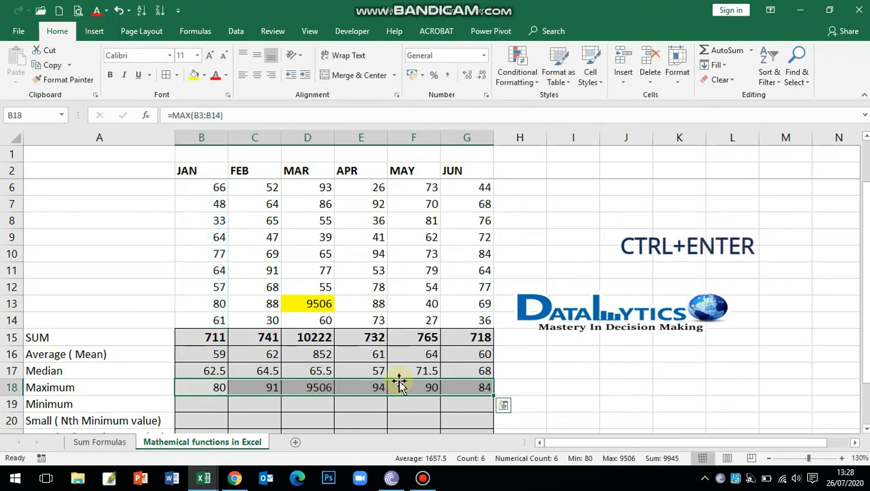
Insert AutoSum Min formulas across the Minimum row B19:G19, with =MIN(B3:B18) in the JAN column
scroll(280, 372, "down", 1)
left_click(213, 351)
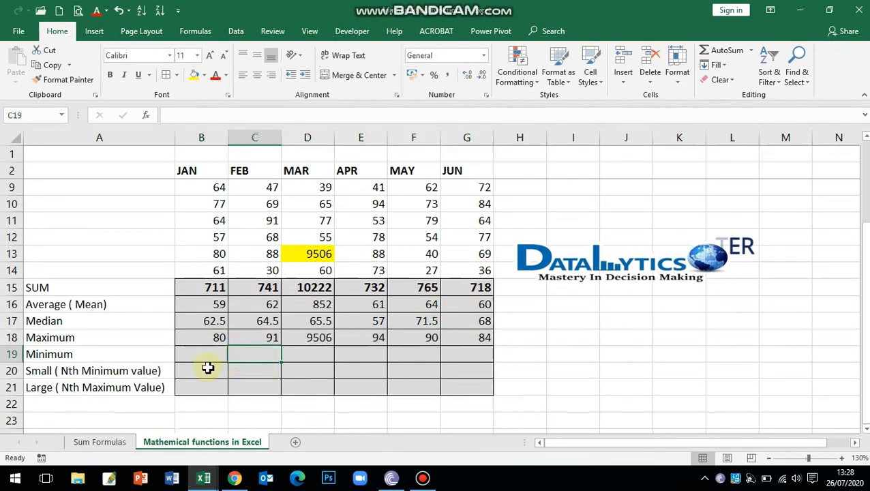
left_click(204, 386)
left_click_drag(218, 354, 454, 360)
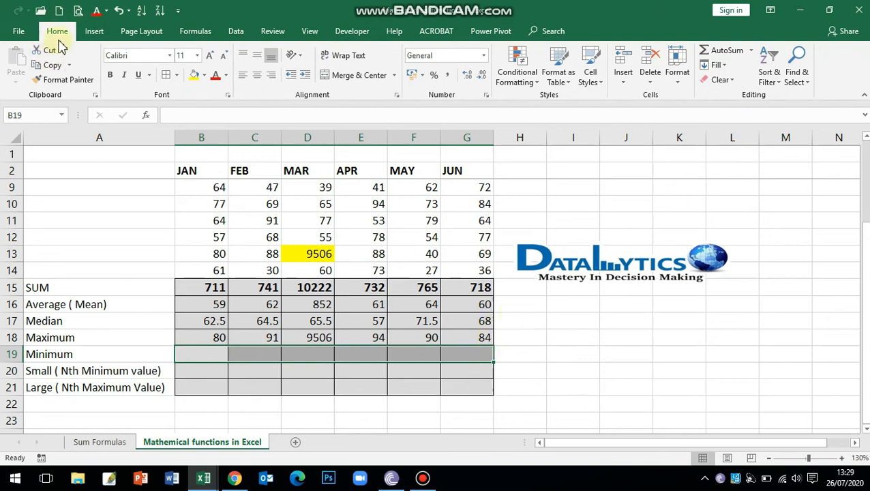
left_click(753, 52)
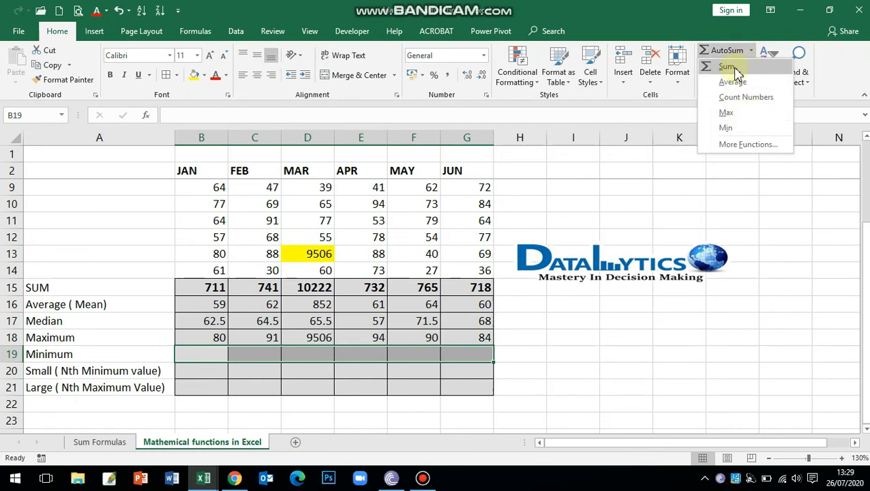
left_click(727, 127)
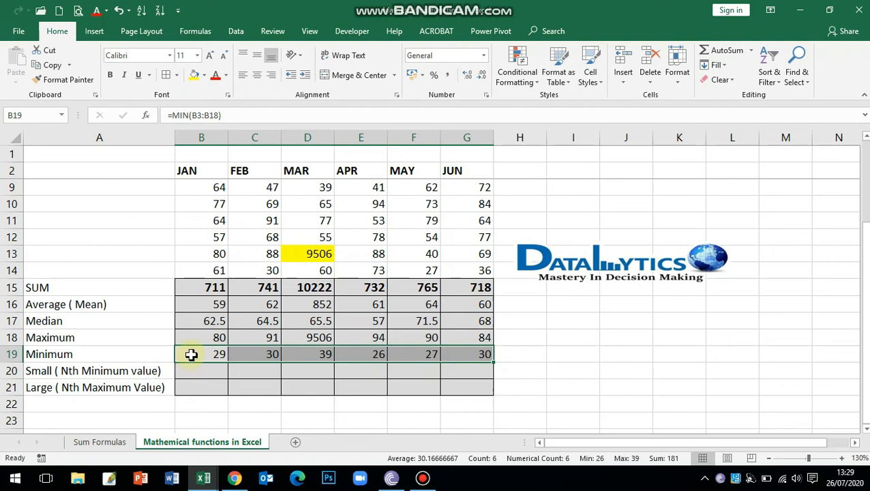
Select the JAN values B3:B14 and compare their minimum in the selection summary with the Minimum row
scroll(191, 351, "up", 2)
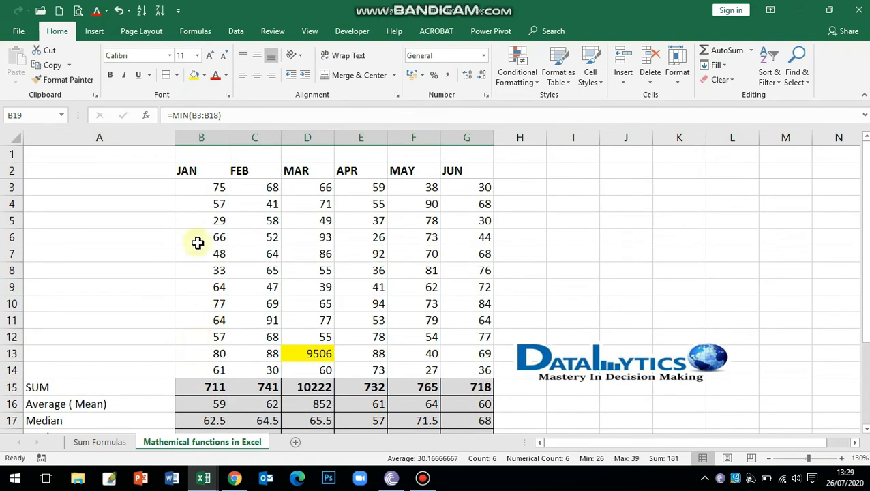
left_click(204, 187)
left_click_drag(211, 247, 213, 369)
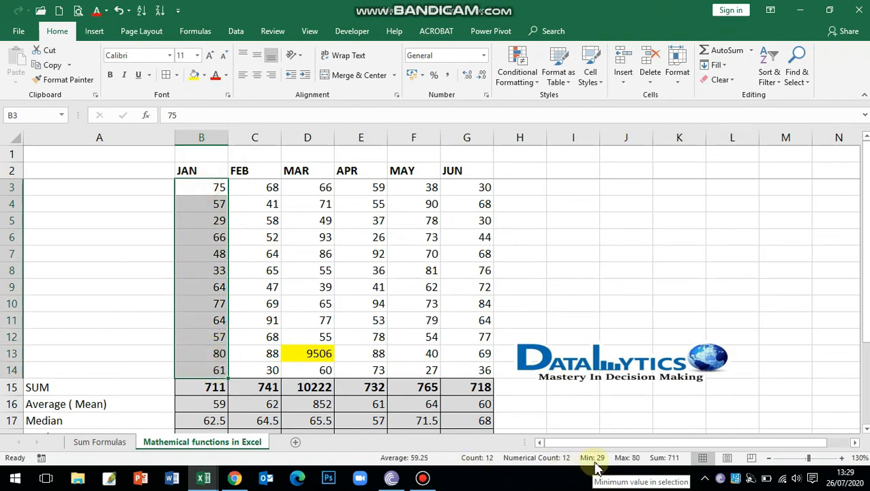
scroll(167, 289, "down", 1)
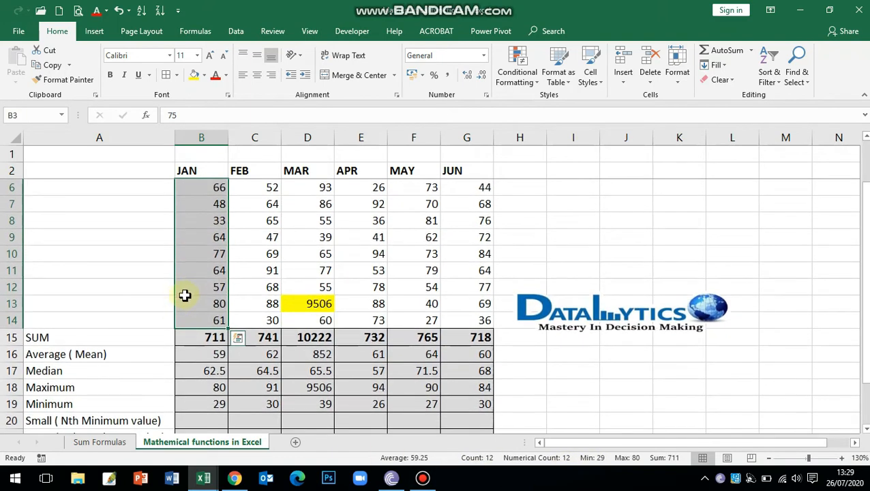
scroll(189, 290, "up", 1)
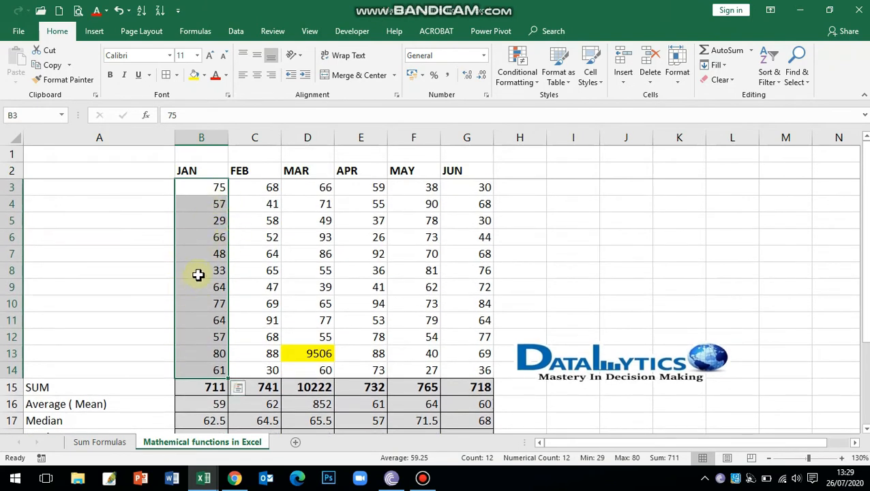
Enter =SMALL(B3:B14,2) in B20 to get the second-smallest JAN value
scroll(198, 275, "down", 3)
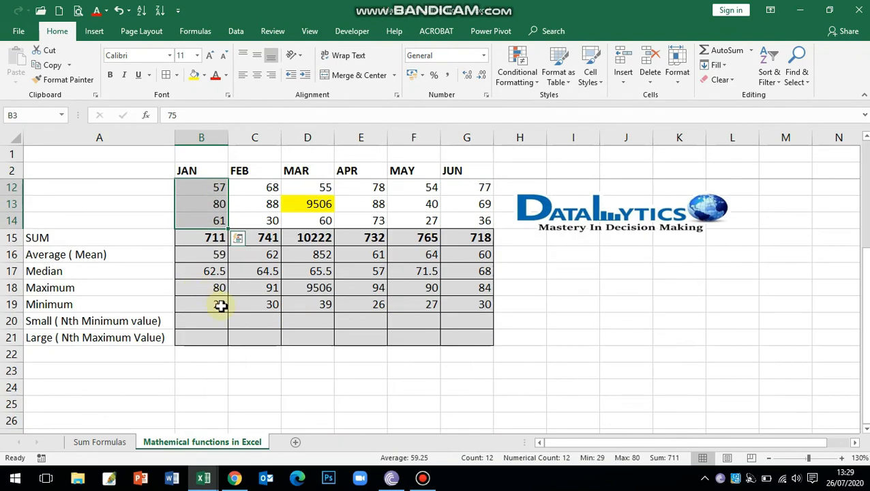
left_click(208, 321)
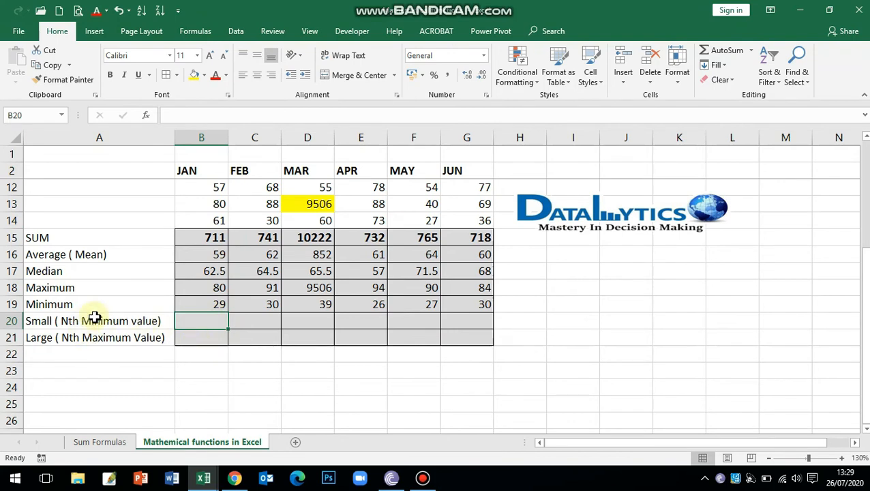
type("=sm")
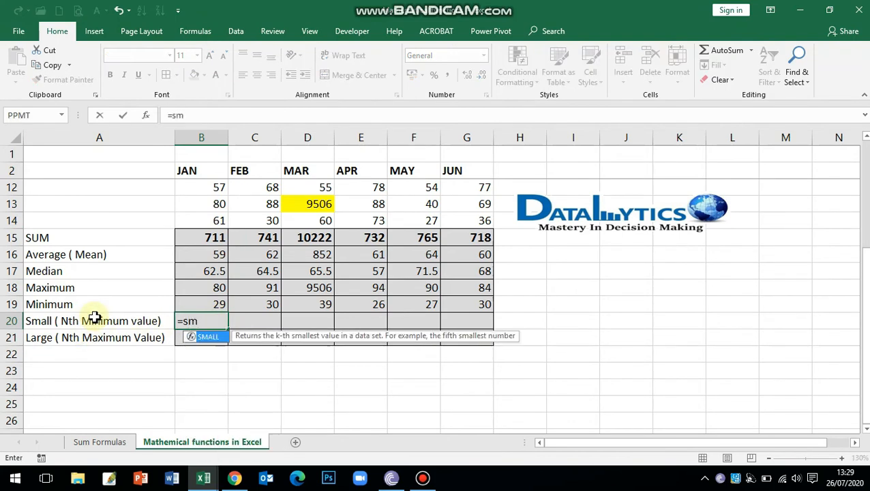
key("Tab")
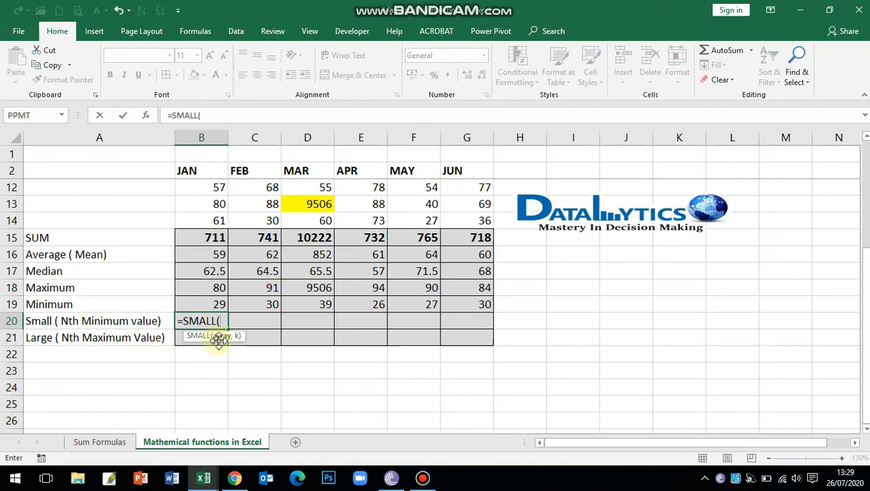
scroll(223, 348, "up", 3)
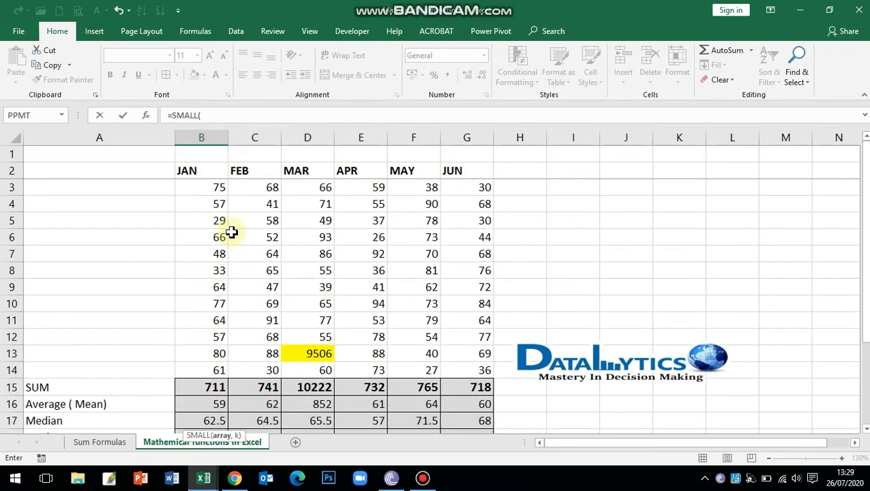
left_click(210, 189)
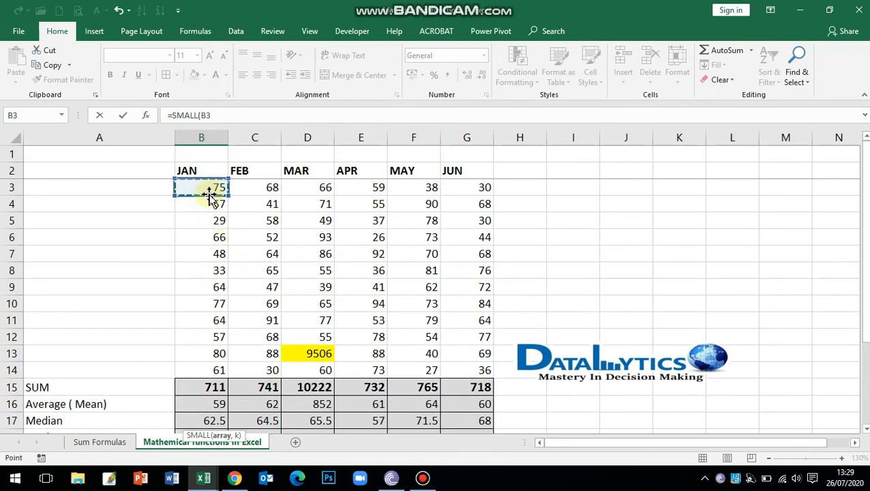
key("shift+Down")
key("shift+Down")
key("shift+Down")
key("shift+Down")
key("shift+Down")
key("shift+Down")
key("shift+Down")
key("shift+Down")
key("shift+Down")
key("shift+Down")
key("shift+Down")
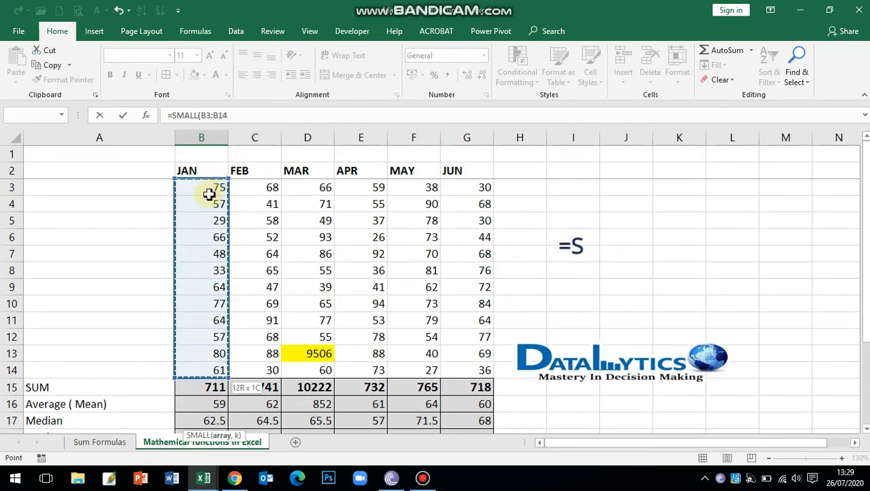
type(",")
scroll(204, 273, "down", 3)
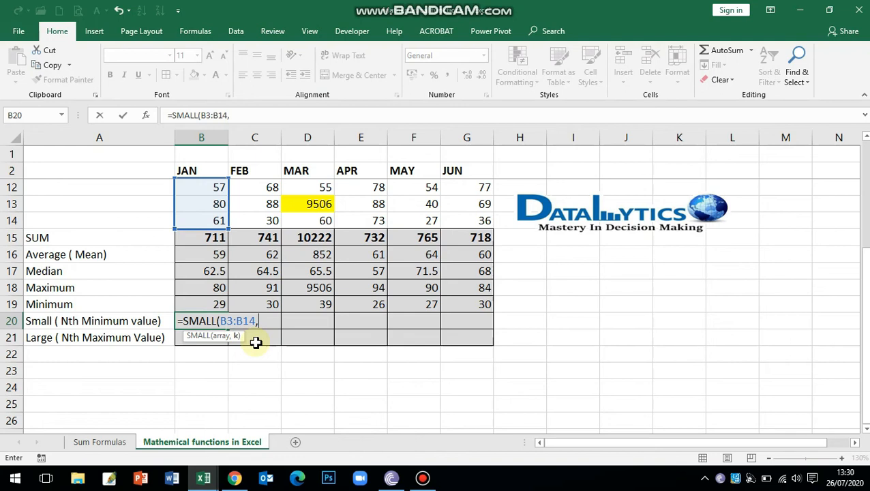
key("Return")
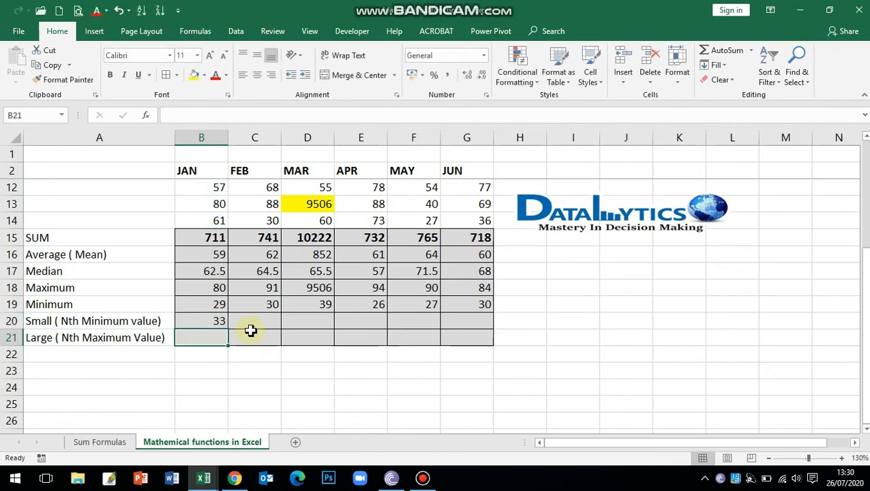
Fill the SMALL formula from B20 across to G20 for FEB to JUN
scroll(244, 326, "up", 2)
scroll(221, 375, "down", 1)
left_click(222, 369)
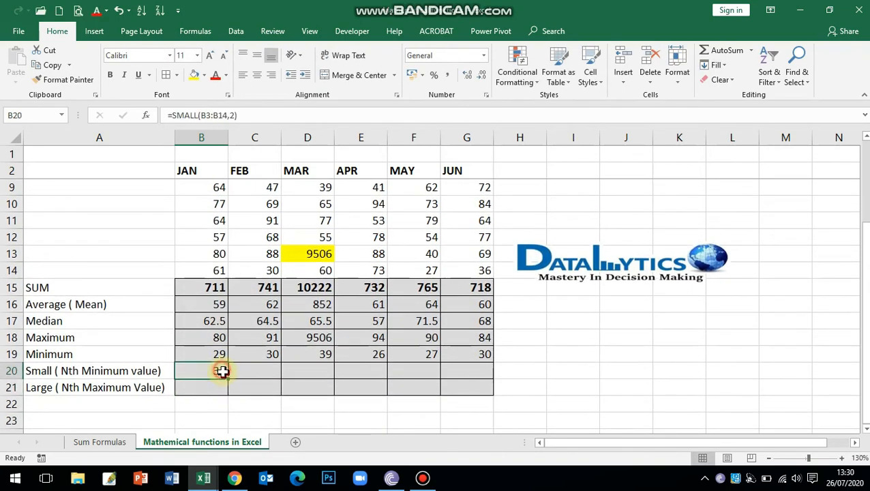
left_click_drag(228, 377, 481, 384)
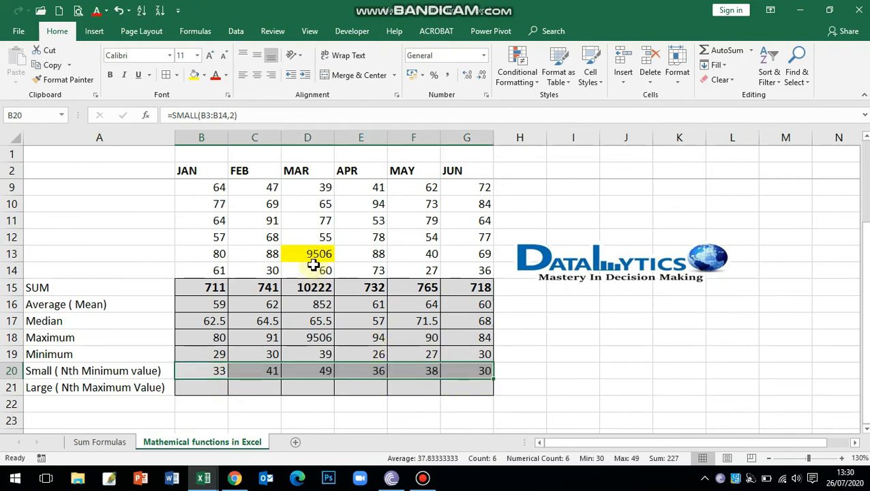
Set the JAN value in B8 to 30 and check the Small (Nth Minimum value) row
scroll(300, 269, "up", 2)
scroll(287, 272, "down", 1)
left_click(215, 221)
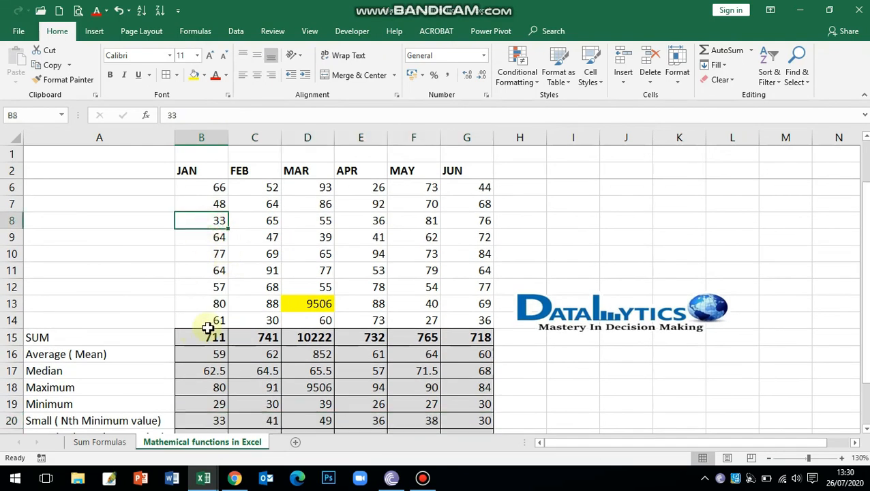
type("30")
key("Return")
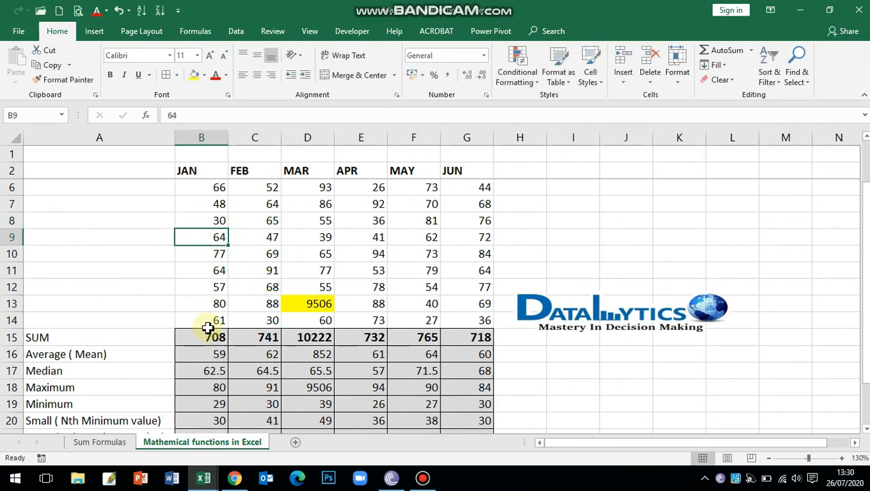
scroll(116, 385, "down", 2)
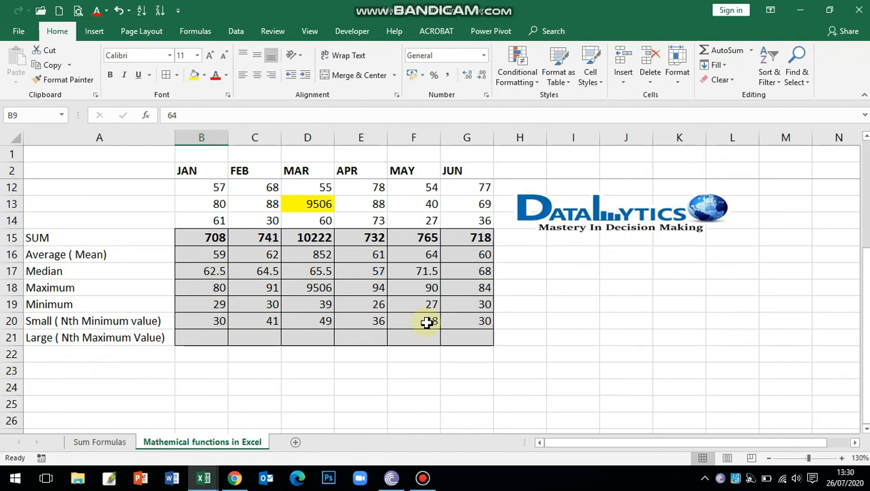
Select the JAN values B3:B14 and compare their maximum in the selection summary with the Maximum row
scroll(210, 341, "up", 3)
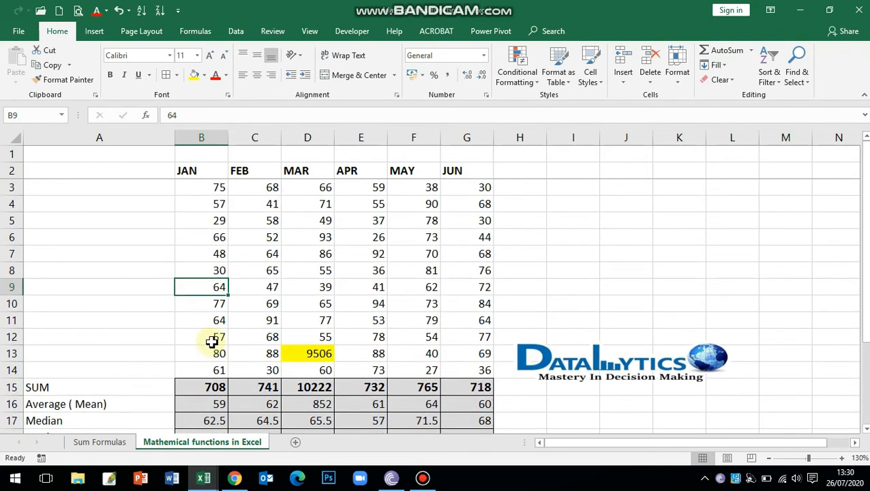
left_click_drag(202, 190, 216, 374)
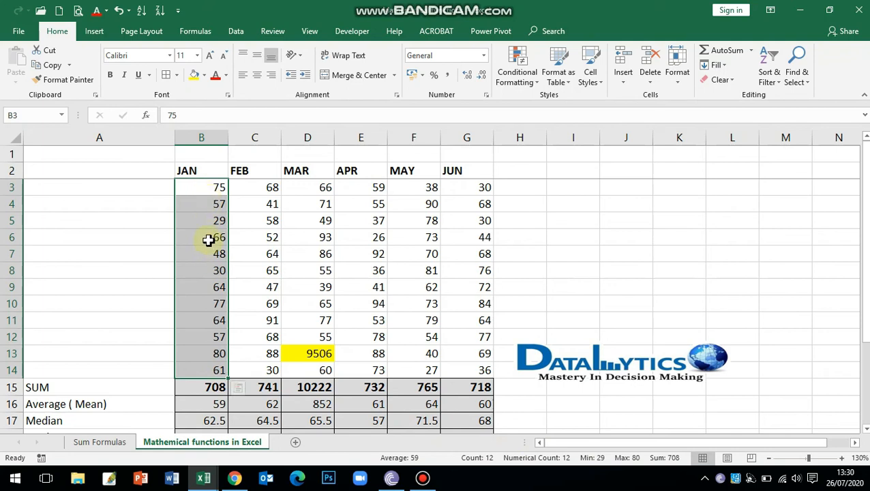
scroll(205, 245, "down", 3)
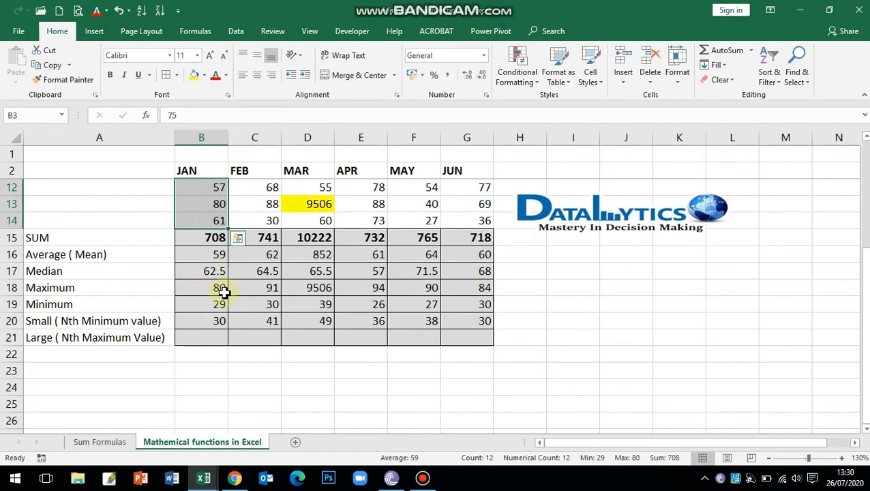
Enter =LARGE(B3:B14,2) in B21 for the second-largest JAN value and fill it across to G21
left_click(209, 342)
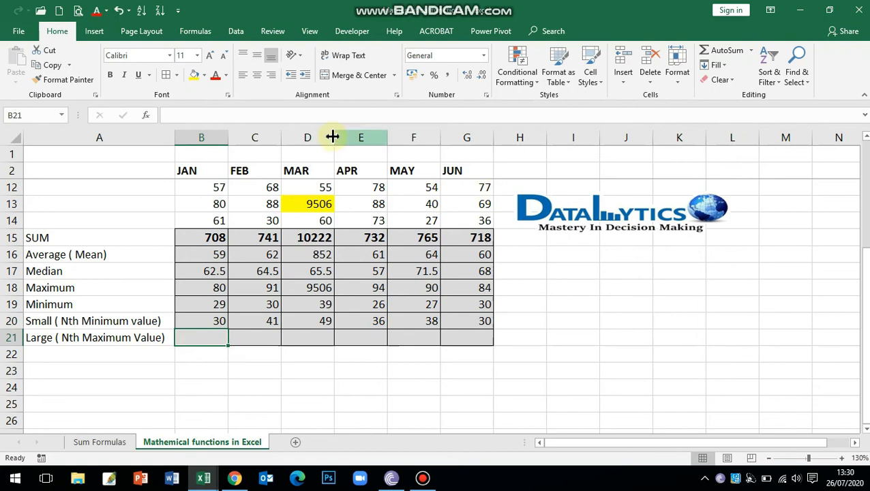
left_click(326, 116)
type("=larg")
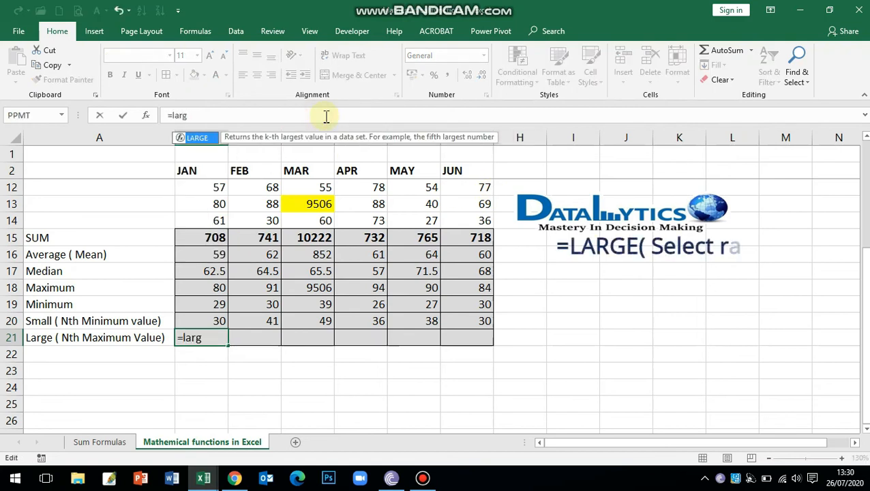
key("Tab")
scroll(204, 269, "up", 3)
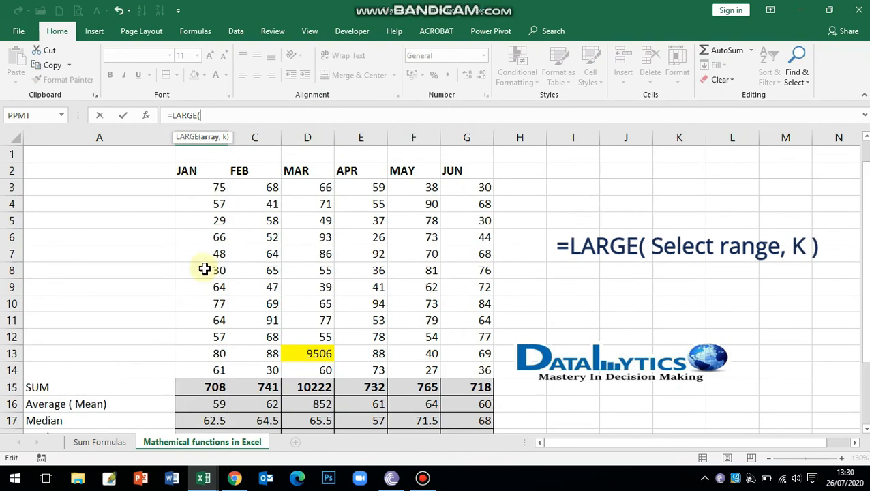
left_click_drag(211, 190, 200, 369)
type(",")
scroll(240, 285, "down", 3)
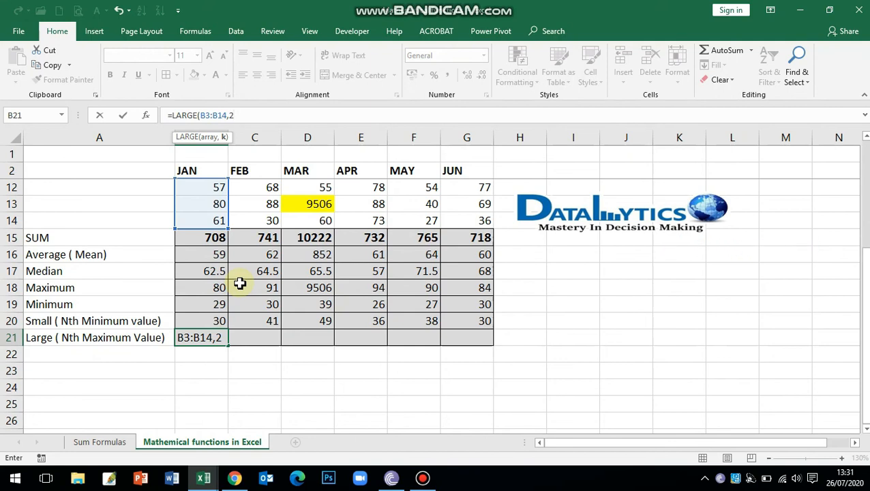
type(")")
key("Return")
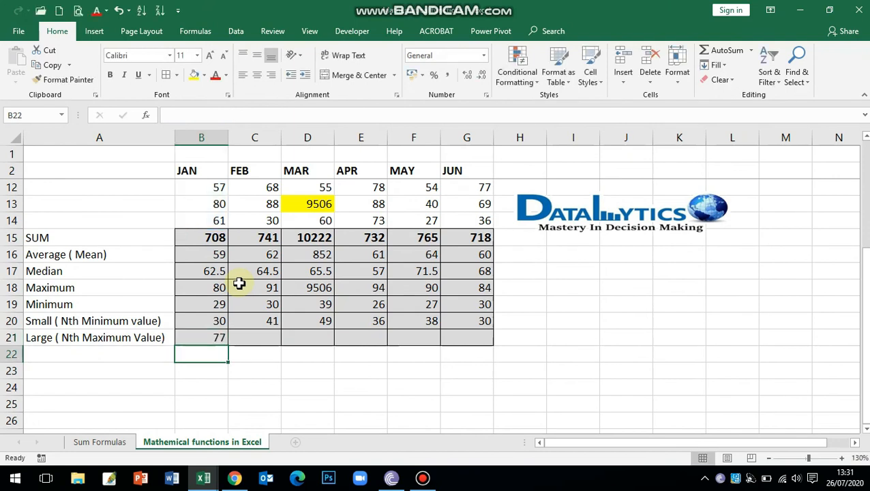
left_click(220, 334)
left_click_drag(229, 345, 498, 369)
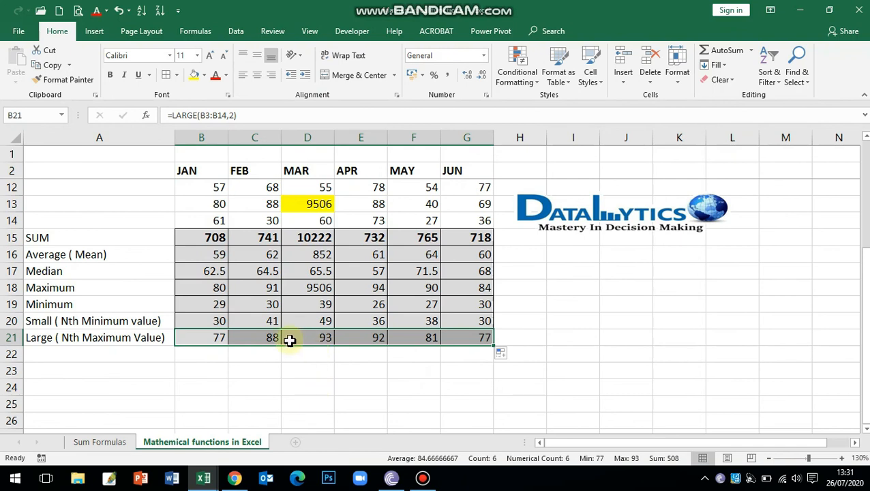
Set the JAN value in B4 to 150 and check the Maximum and Large rows for JAN
scroll(262, 324, "up", 3)
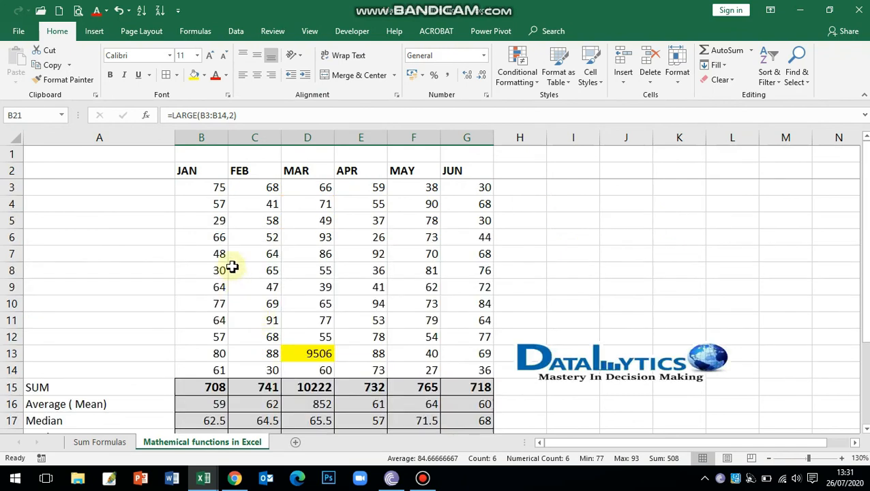
left_click(204, 209)
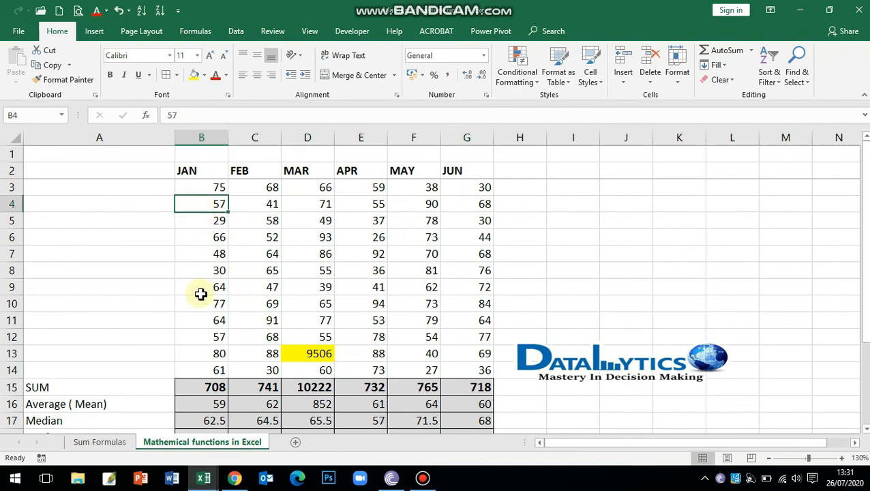
type("150")
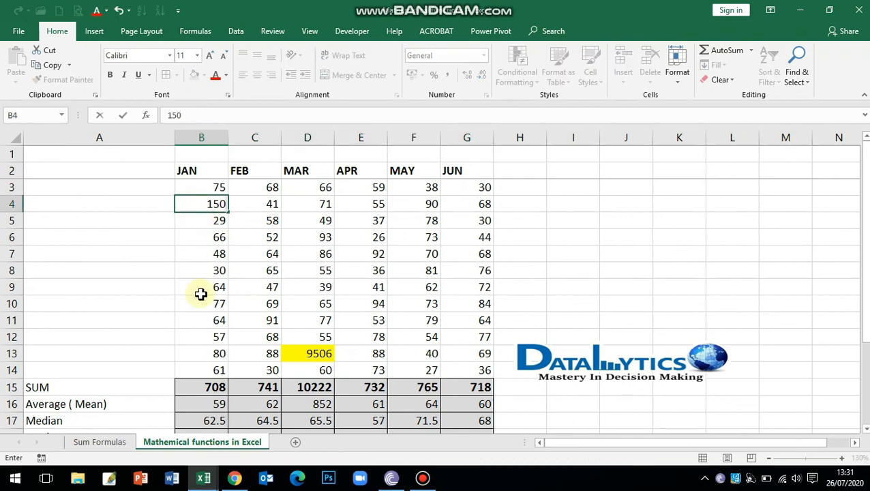
key("Return")
scroll(200, 293, "down", 1)
scroll(219, 262, "up", 1)
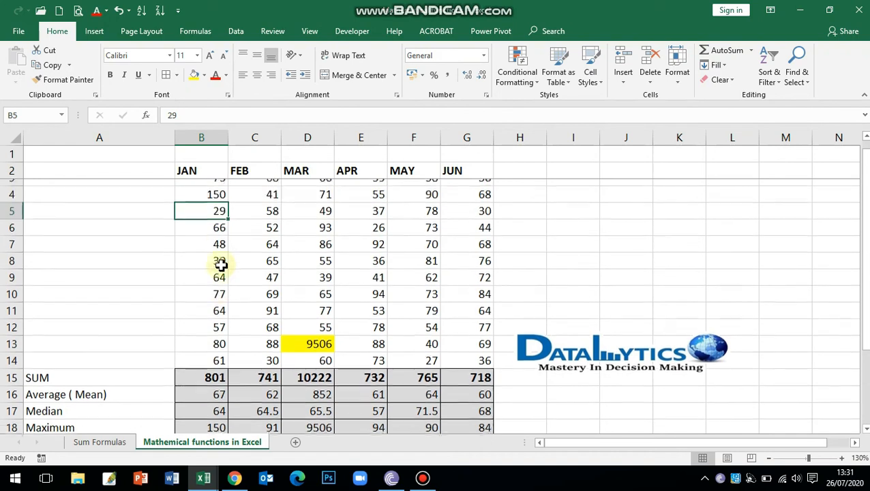
left_click(211, 204)
scroll(213, 219, "down", 2)
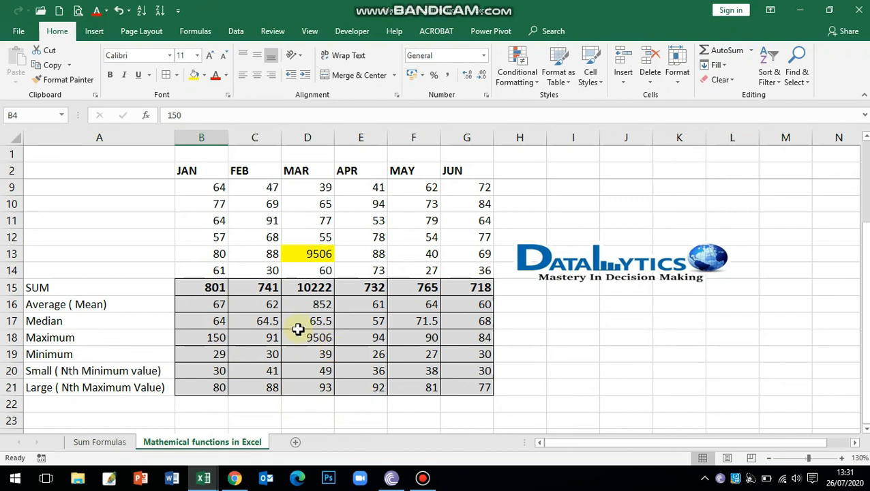
scroll(300, 326, "up", 1)
scroll(299, 316, "down", 2)
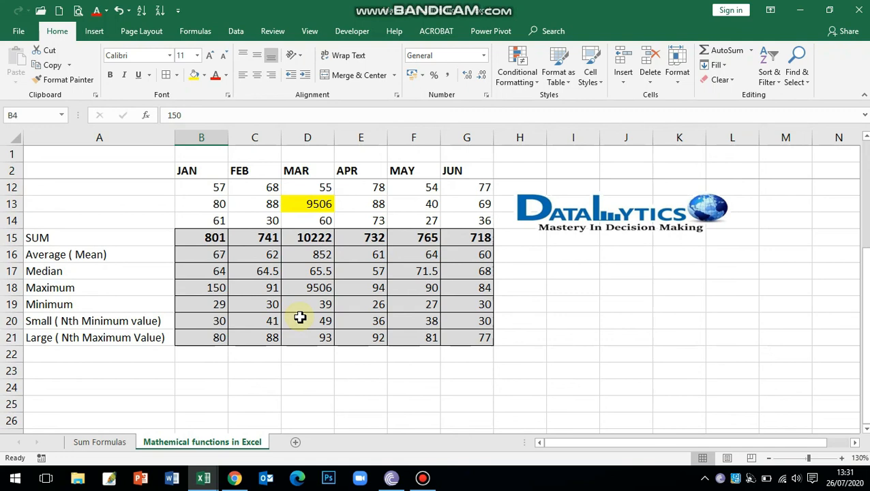
List the function names SUMIF, AVERAGE IF and COUNTIF in column I, starting in I19
left_click(593, 300)
type("SUMIF")
key("Return")
type("AVE")
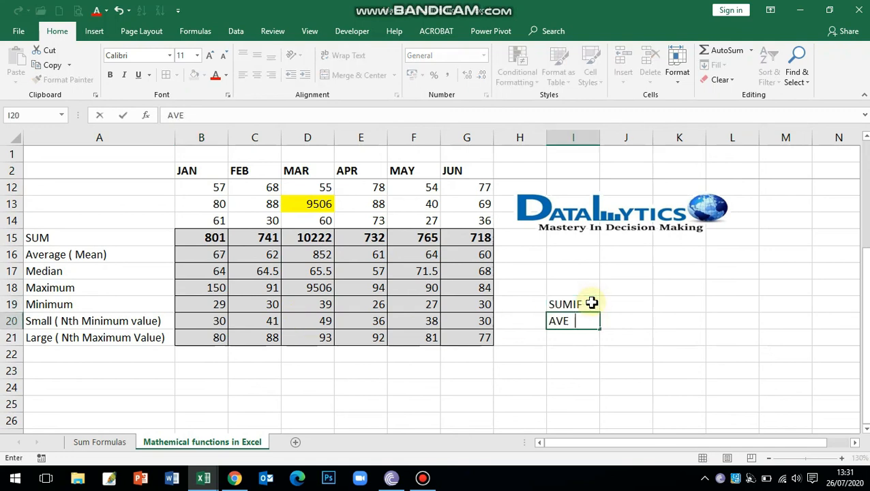
type("RAGE IF")
key("Return")
type("OUN")
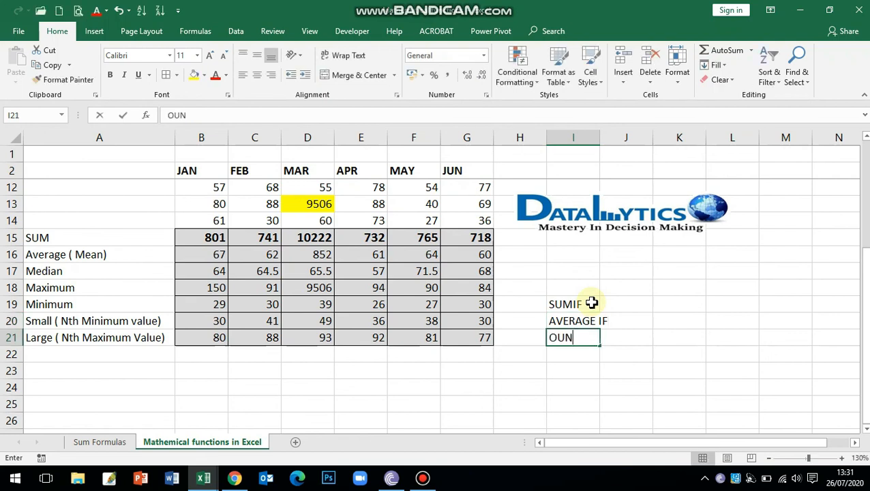
key("BackSpace")
key("BackSpace")
key("BackSpace")
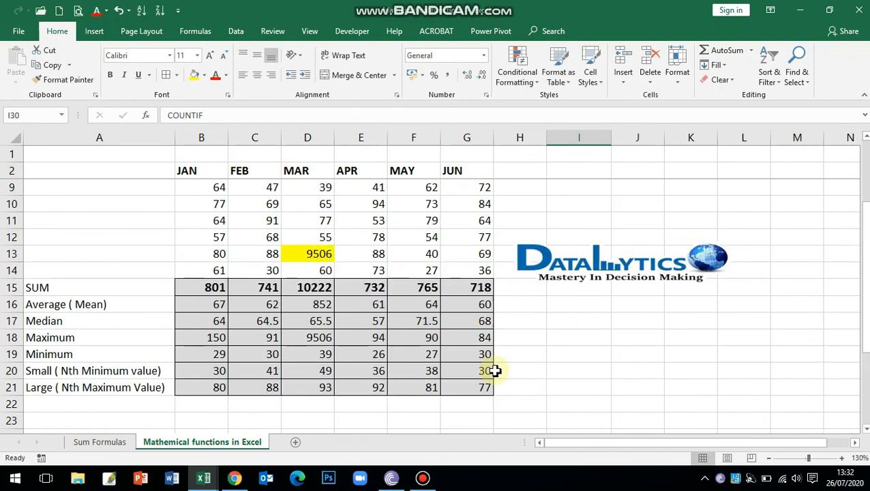